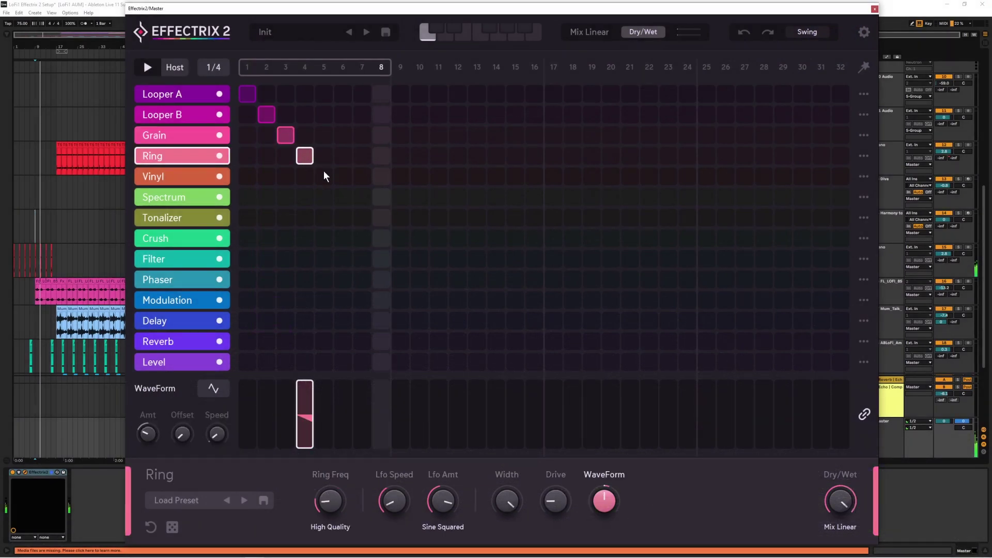
Add Vinyl, Spectrum, Tonalizer and Crush steps diagonally at steps 5–8
{"action": "left_click", "coordinate": [324, 176]}
{"action": "left_click", "coordinate": [343, 197]}
{"action": "left_click", "coordinate": [362, 218]}
{"action": "left_click", "coordinate": [380, 236]}
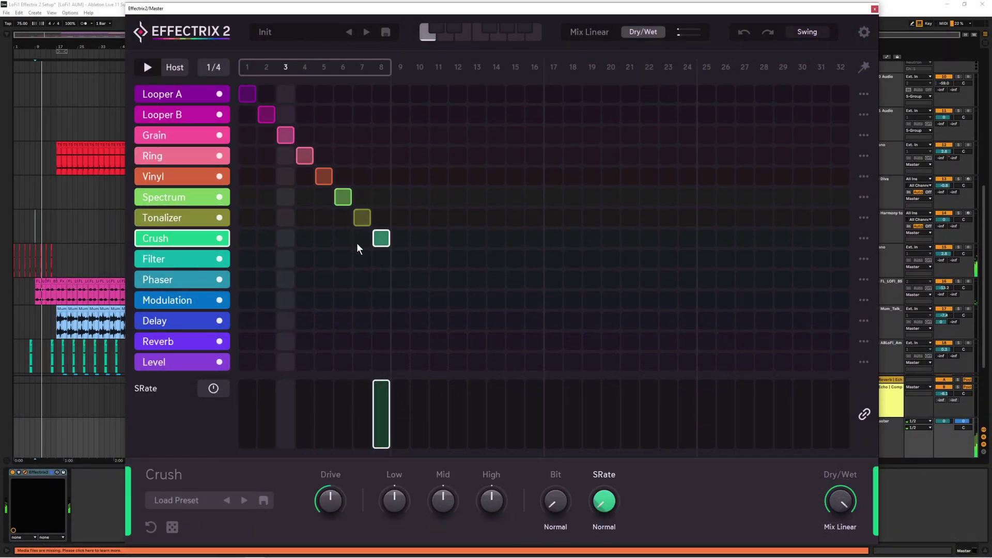
Step back through factory presets to Bumble, redraw its Grain pitch values, then reach Birdmen
{"action": "left_click", "coordinate": [349, 32]}
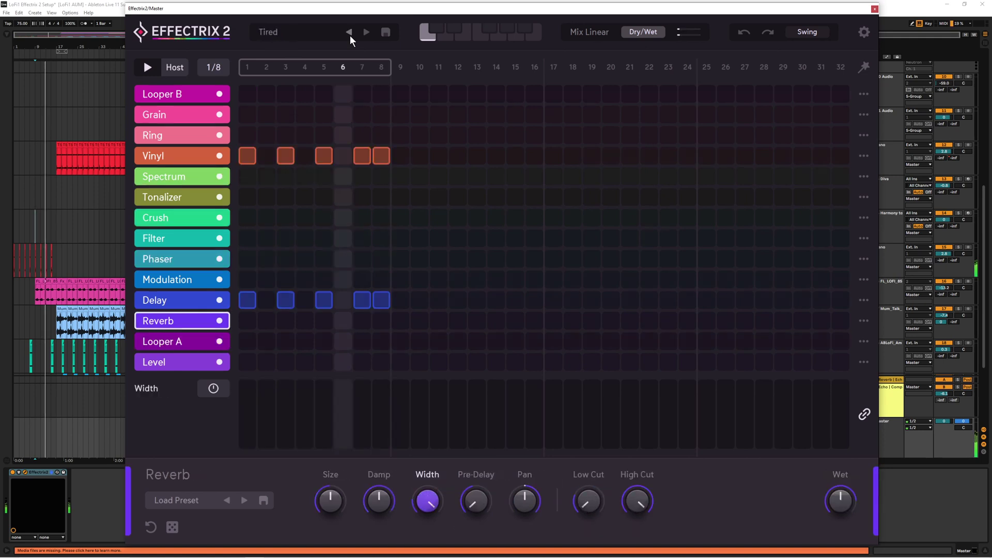
{"action": "left_click", "coordinate": [349, 32]}
{"action": "left_click", "coordinate": [350, 32]}
{"action": "left_click", "coordinate": [349, 32]}
{"action": "left_click", "coordinate": [349, 32]}
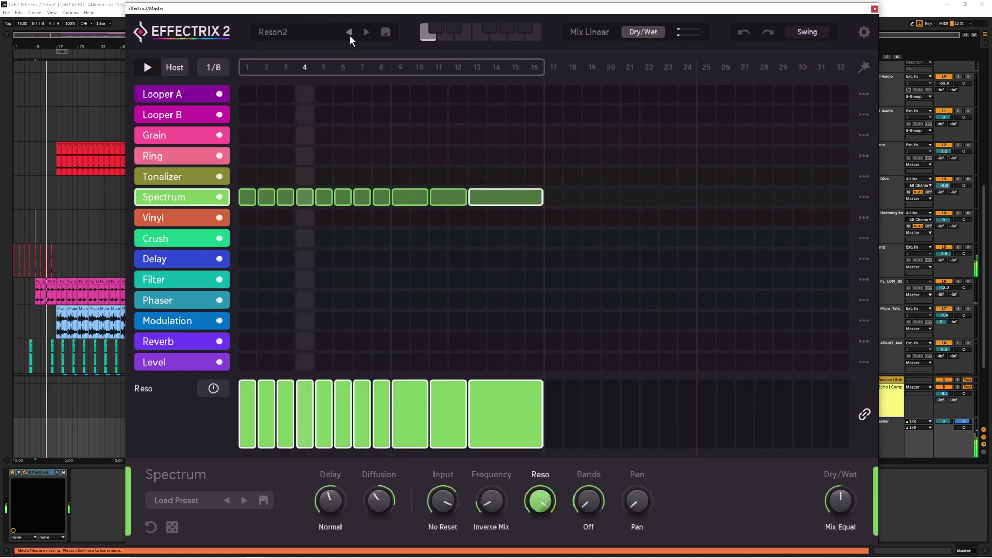
{"action": "left_click", "coordinate": [349, 32]}
{"action": "left_click", "coordinate": [349, 32]}
{"action": "mouse_move", "coordinate": [277, 405]}
{"action": "left_mouse_down"}
{"action": "mouse_move", "coordinate": [282, 428]}
{"action": "mouse_move", "coordinate": [284, 395]}
{"action": "mouse_move", "coordinate": [250, 412]}
{"action": "mouse_move", "coordinate": [250, 400]}
{"action": "mouse_move", "coordinate": [275, 437]}
{"action": "mouse_move", "coordinate": [329, 413]}
{"action": "left_mouse_up"}
{"action": "left_click", "coordinate": [349, 32]}
Load the Long Story preset from the Looping folder of the preset browser
{"action": "left_click", "coordinate": [296, 31]}
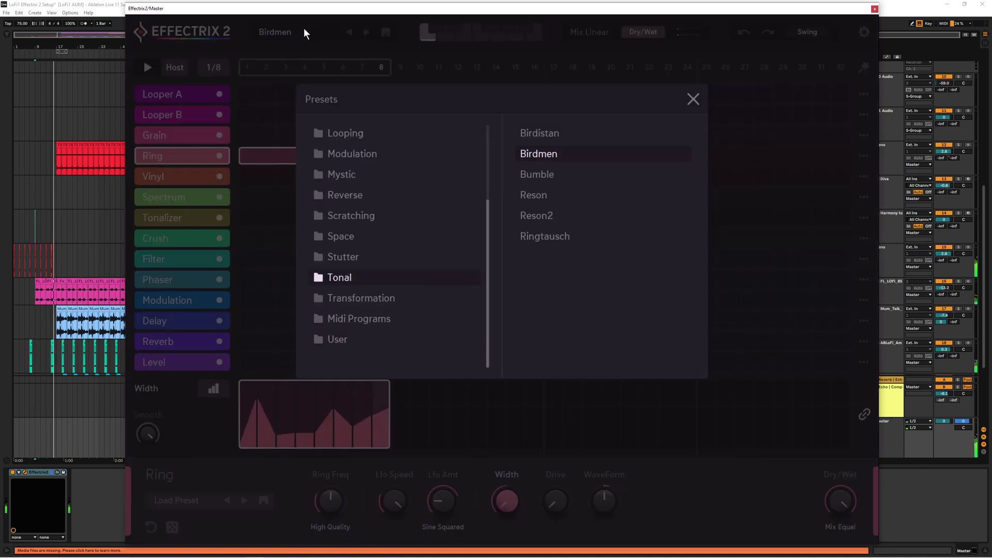
{"action": "left_click", "coordinate": [345, 135]}
{"action": "left_click", "coordinate": [562, 169]}
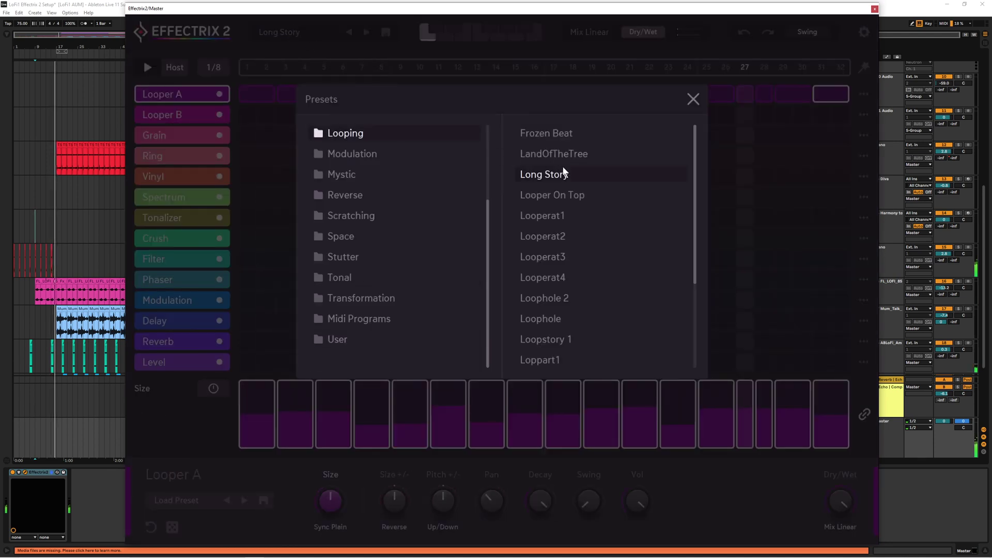
{"action": "left_click", "coordinate": [693, 99]}
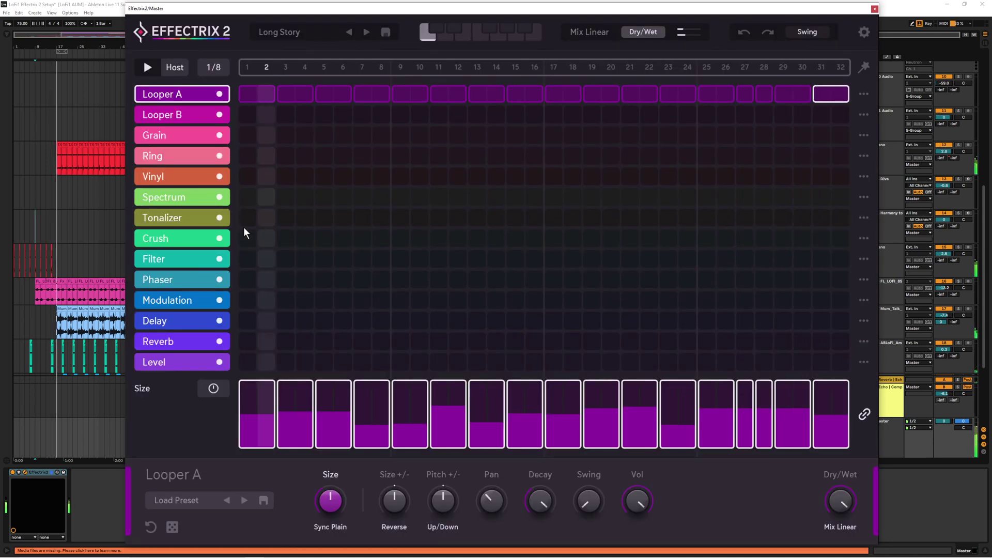
Audition Long Story at 1/32 and 1/4 step rates, then go back to Frozen Beat
{"action": "left_click", "coordinate": [217, 78]}
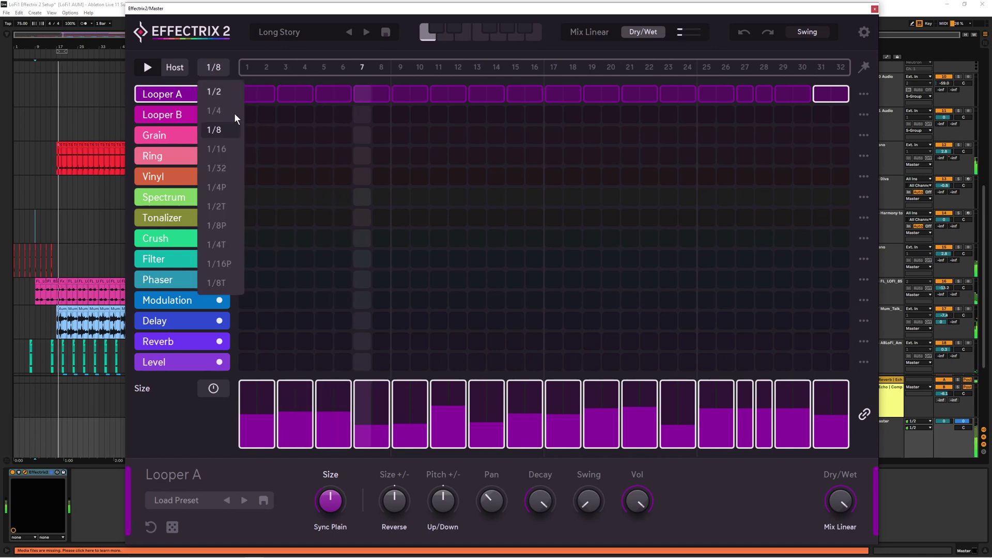
{"action": "left_click", "coordinate": [226, 171]}
{"action": "left_click", "coordinate": [215, 67]}
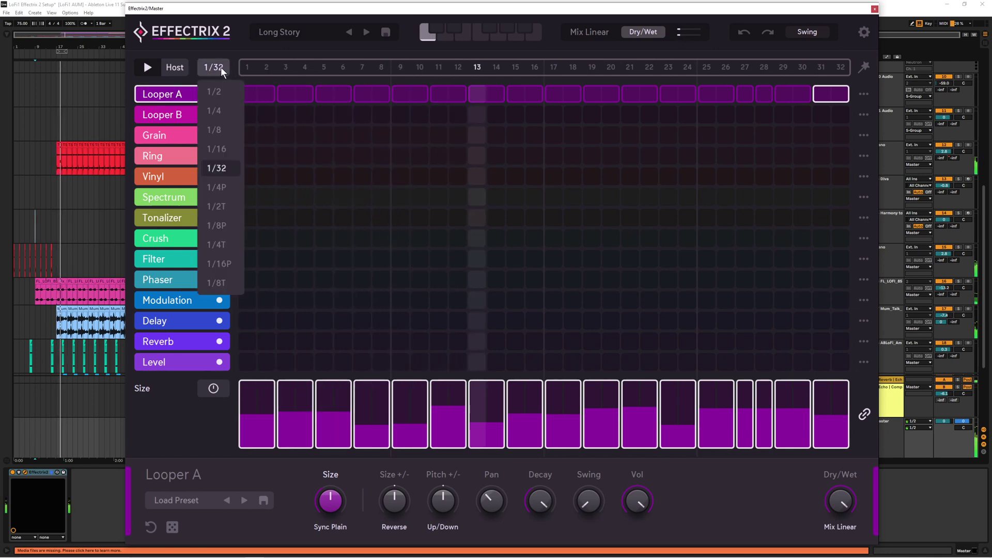
{"action": "left_click", "coordinate": [223, 124]}
{"action": "left_click", "coordinate": [346, 32]}
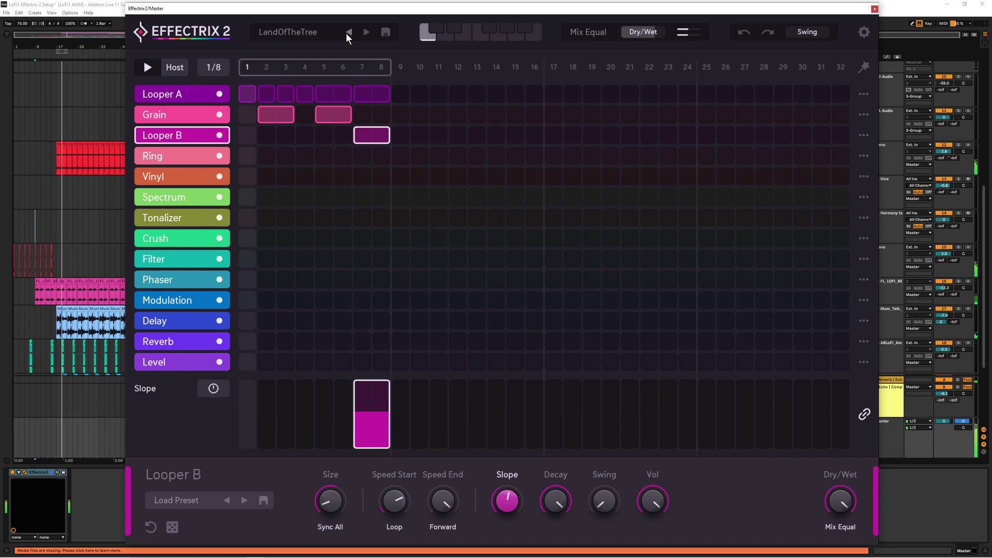
{"action": "left_click", "coordinate": [345, 33]}
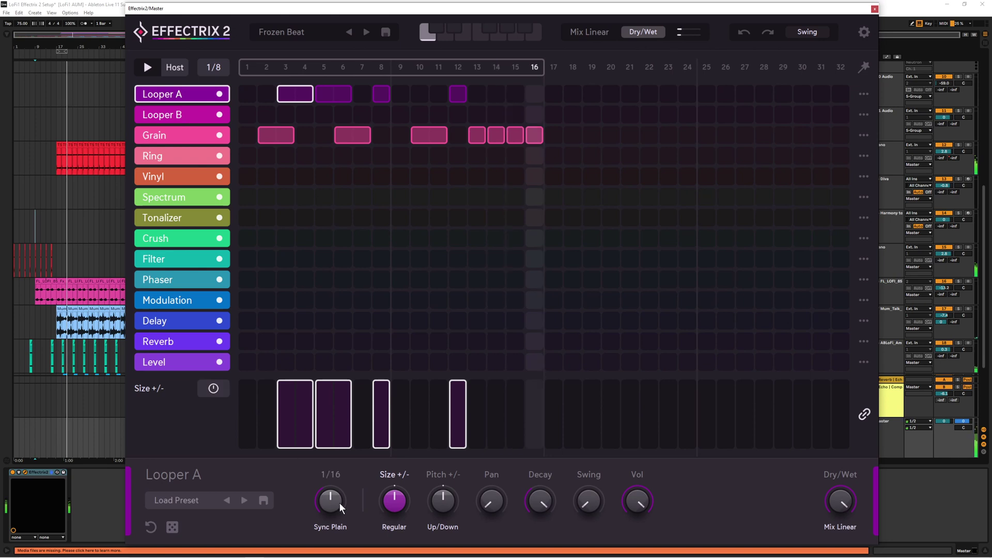
Turn down Looper A's Size and set its modulation to Stepsequencer
{"action": "left_click_drag", "start_coordinate": [340, 503], "coordinate": [340, 523]}
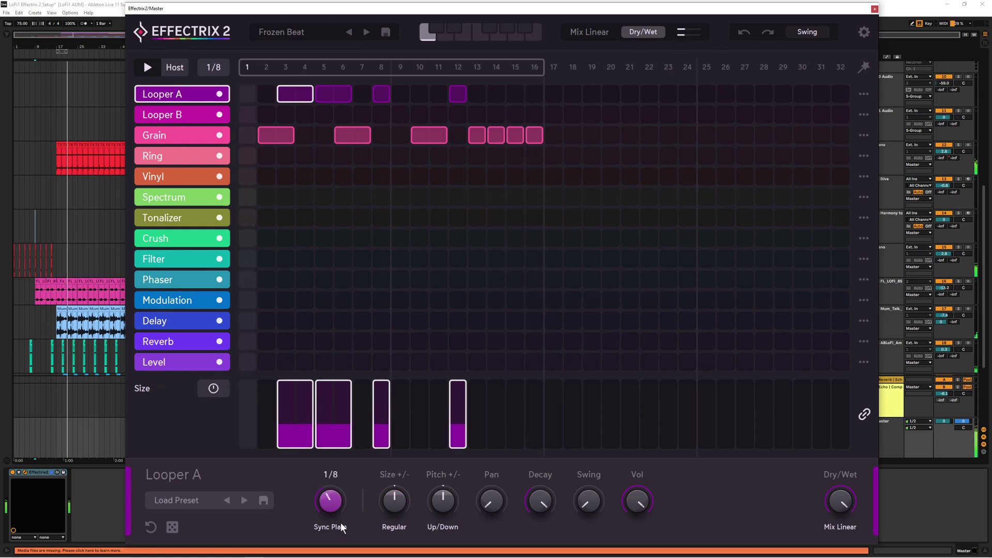
{"action": "left_click", "coordinate": [213, 389]}
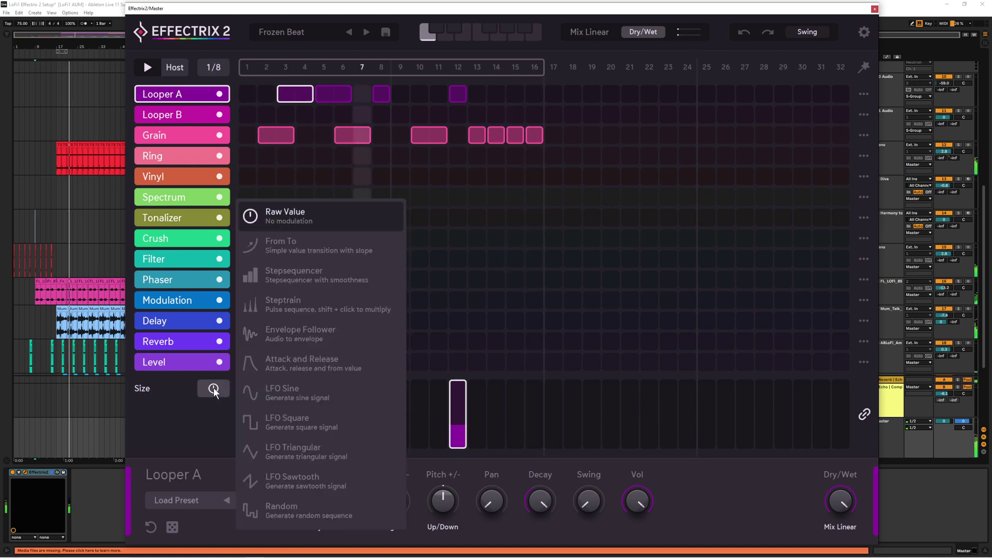
{"action": "left_click", "coordinate": [292, 273]}
Draw Size values for steps 4–6, lowering steps 4 and 6 to a quarter
{"action": "left_click_drag", "start_coordinate": [345, 400], "coordinate": [304, 388]}
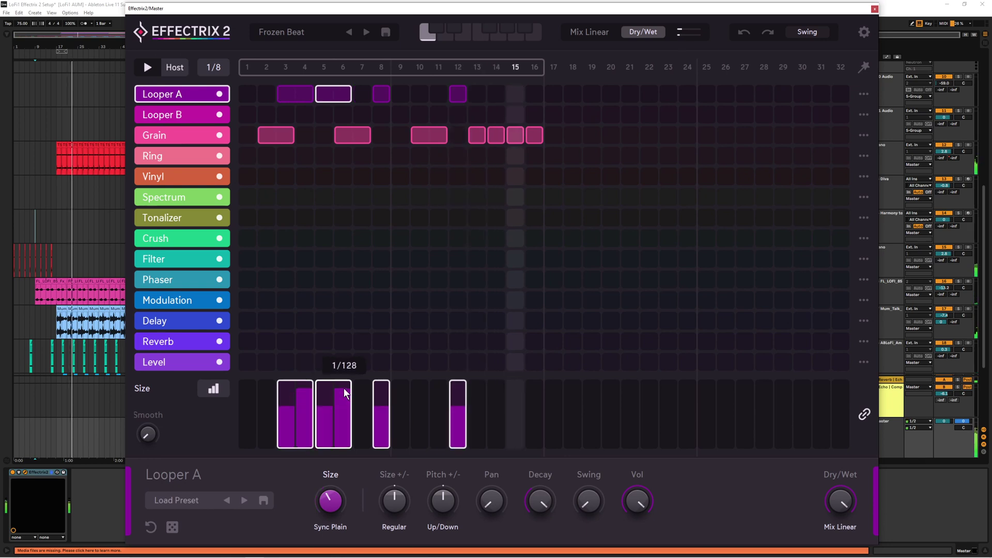
{"action": "right_click", "coordinate": [343, 408]}
{"action": "left_click", "coordinate": [374, 483]}
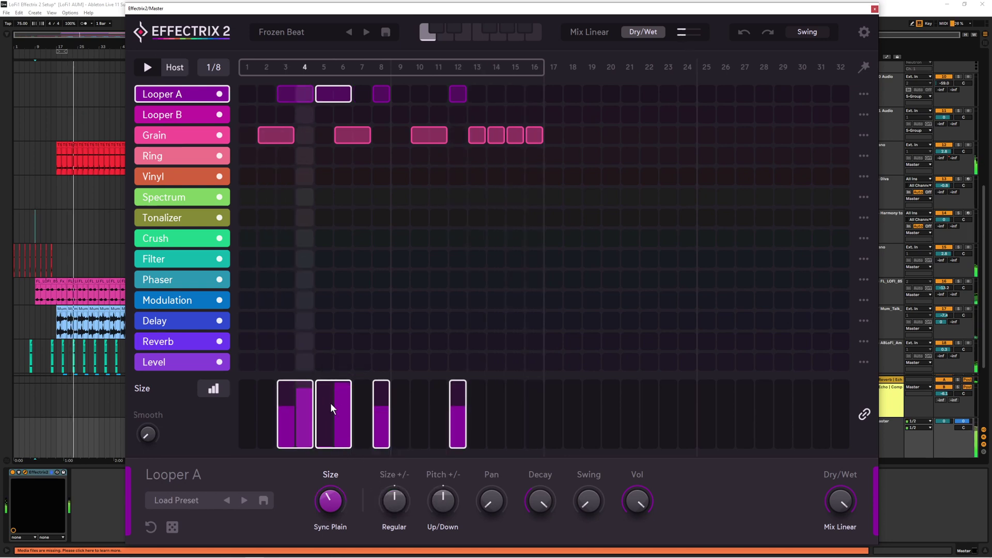
{"action": "mouse_move", "coordinate": [303, 430]}
{"action": "left_mouse_down"}
{"action": "mouse_move", "coordinate": [346, 419]}
{"action": "mouse_move", "coordinate": [343, 429]}
{"action": "left_mouse_up"}
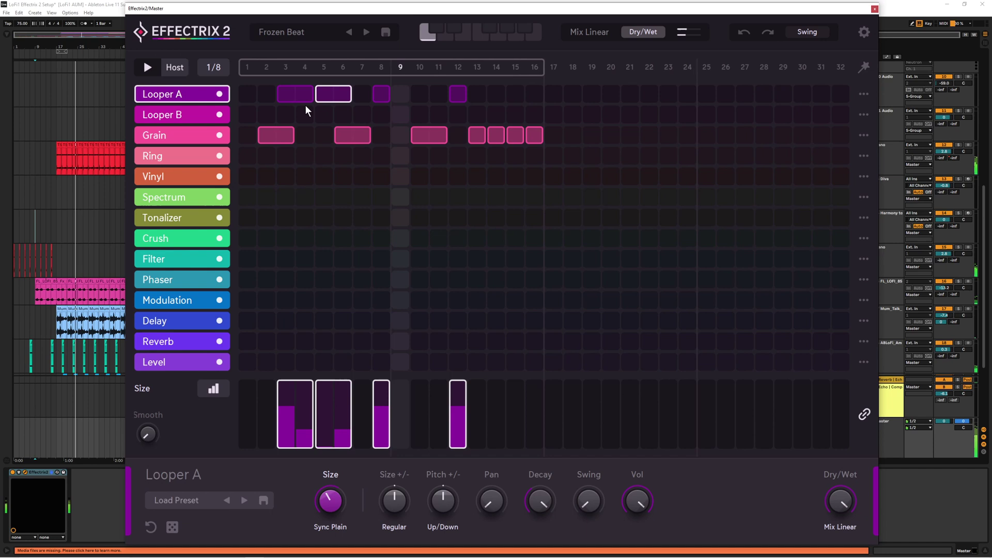
{"action": "left_click", "coordinate": [864, 65]}
Clear the pattern and place one step per effect diagonally, Looper A at step 1 to Crush at step 8
{"action": "left_click", "coordinate": [802, 100]}
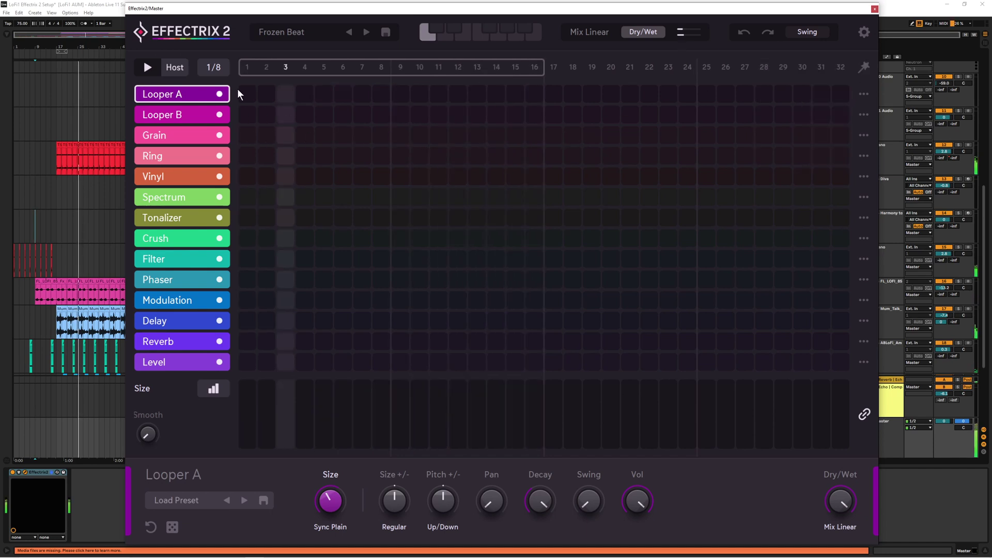
{"action": "left_click", "coordinate": [247, 93]}
{"action": "left_click", "coordinate": [266, 114]}
{"action": "left_click", "coordinate": [285, 135]}
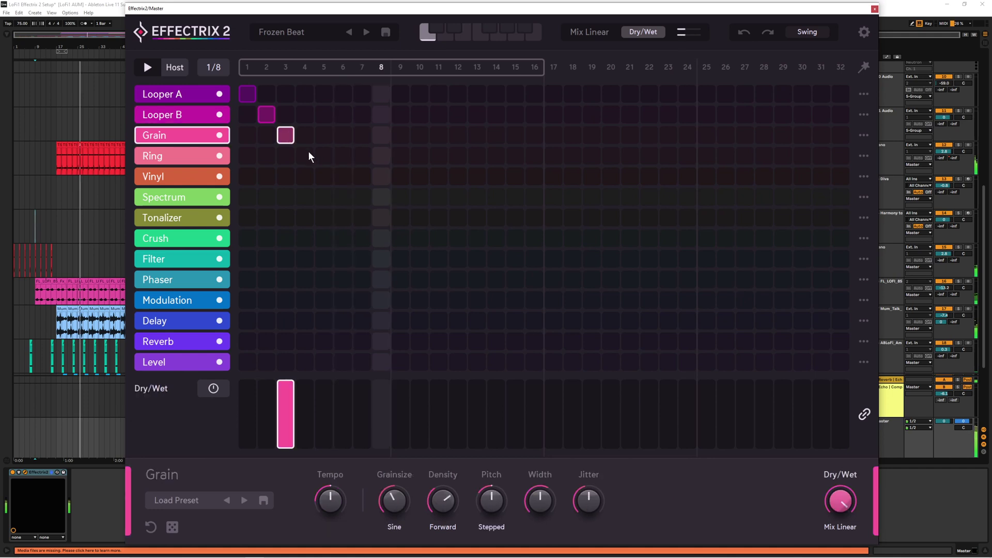
{"action": "left_click", "coordinate": [304, 155]}
{"action": "left_click", "coordinate": [323, 176]}
{"action": "left_click", "coordinate": [343, 197]}
{"action": "left_click", "coordinate": [361, 218]}
{"action": "left_click", "coordinate": [381, 239]}
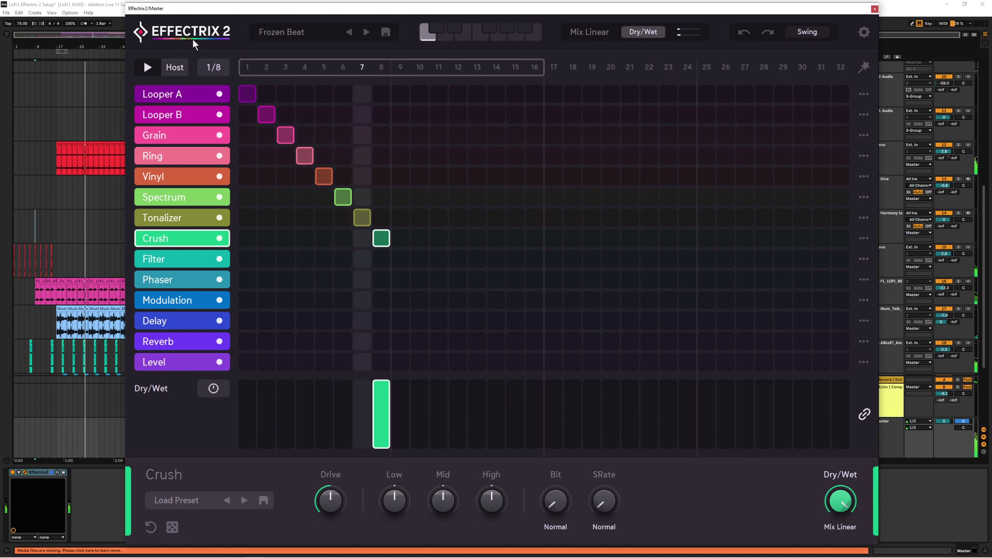
On the about screen, recolour Spectrum salmon, Crush dark green and Modulation brown
{"action": "left_click", "coordinate": [182, 29]}
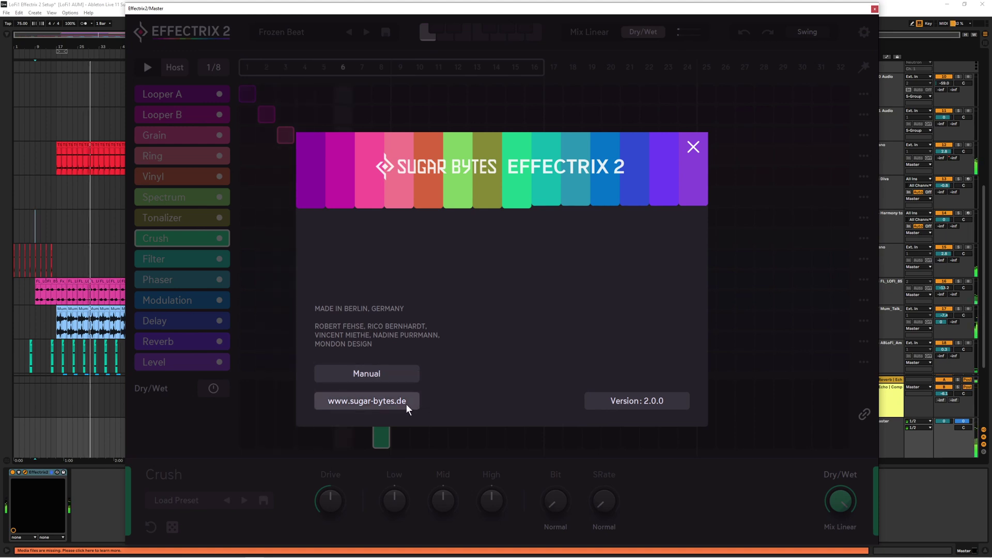
{"action": "left_click", "coordinate": [467, 182]}
{"action": "left_click", "coordinate": [476, 313]}
{"action": "left_click", "coordinate": [520, 194]}
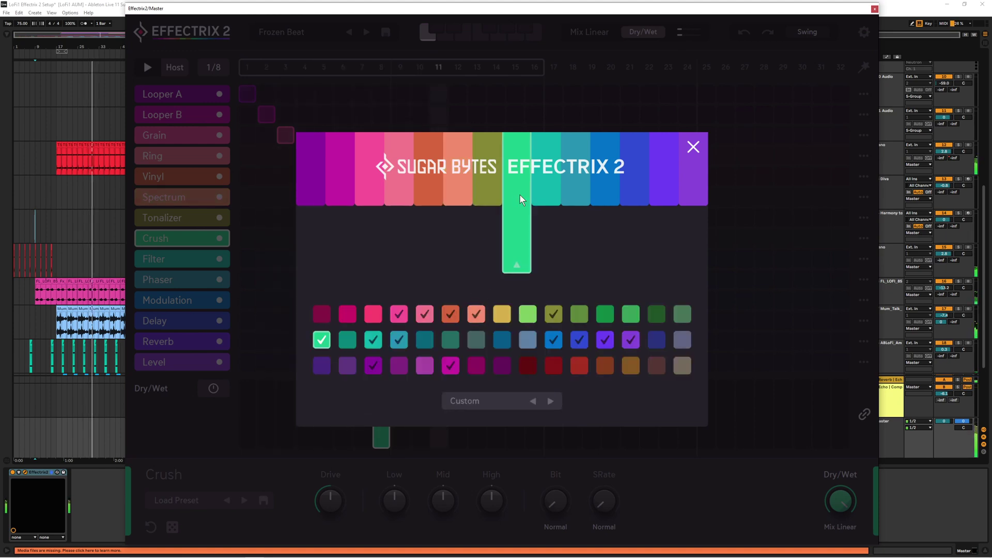
{"action": "left_click", "coordinate": [606, 319]}
{"action": "left_click", "coordinate": [605, 186]}
{"action": "left_click", "coordinate": [630, 365]}
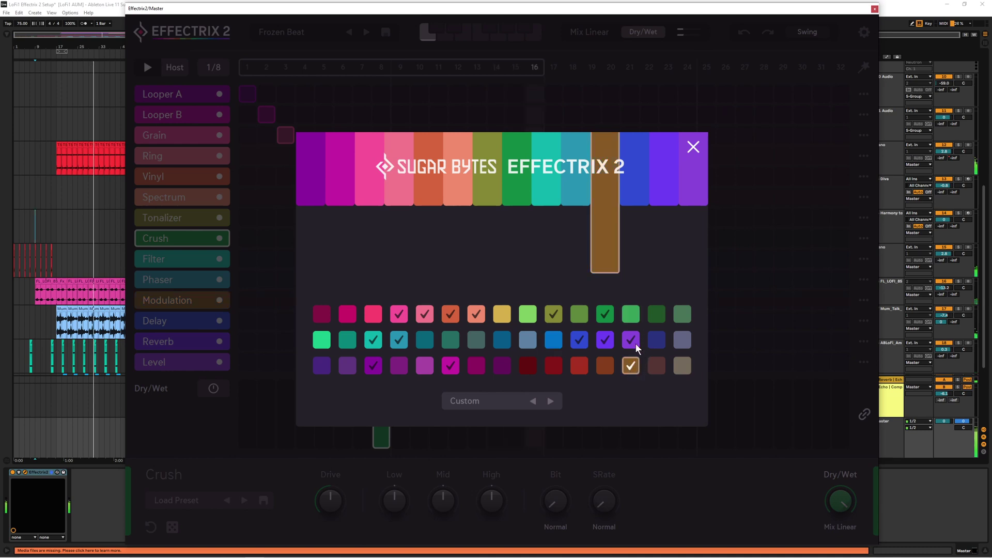
{"action": "left_click", "coordinate": [693, 147]}
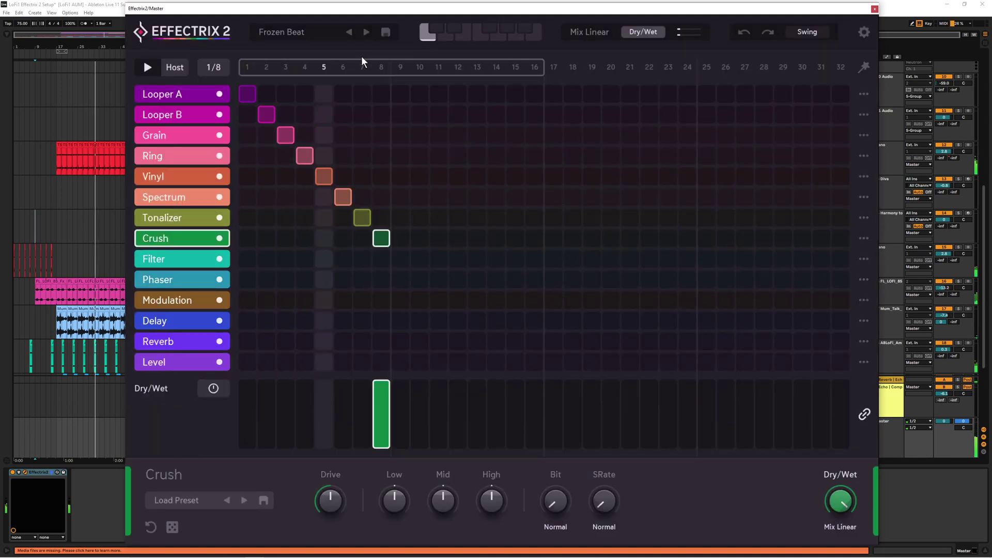
Step back through presets past Pan Lfo to the Bathroom preset
{"action": "left_click", "coordinate": [349, 33]}
{"action": "left_click", "coordinate": [349, 34]}
{"action": "left_click", "coordinate": [350, 33]}
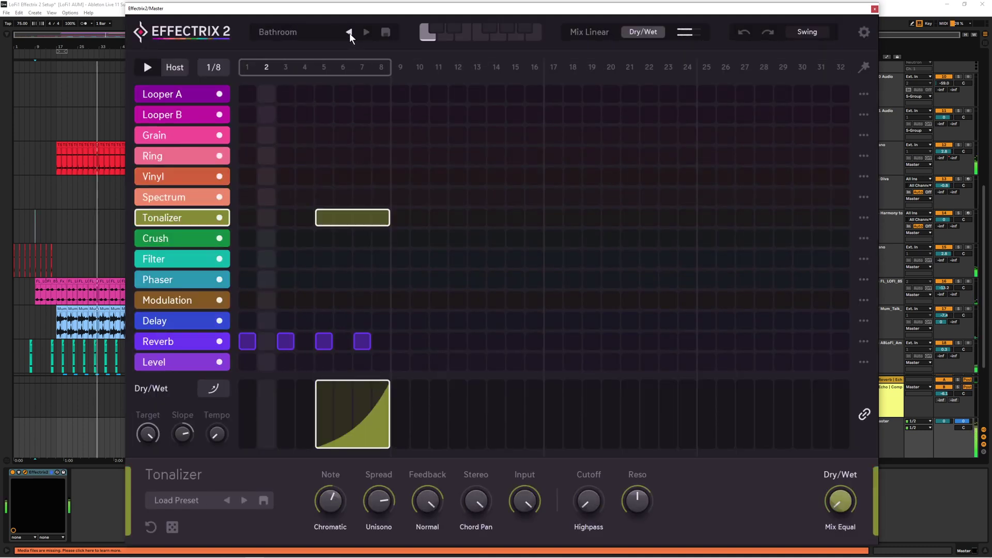
{"action": "left_click", "coordinate": [349, 33]}
{"action": "left_click", "coordinate": [366, 31]}
{"action": "left_click", "coordinate": [350, 33]}
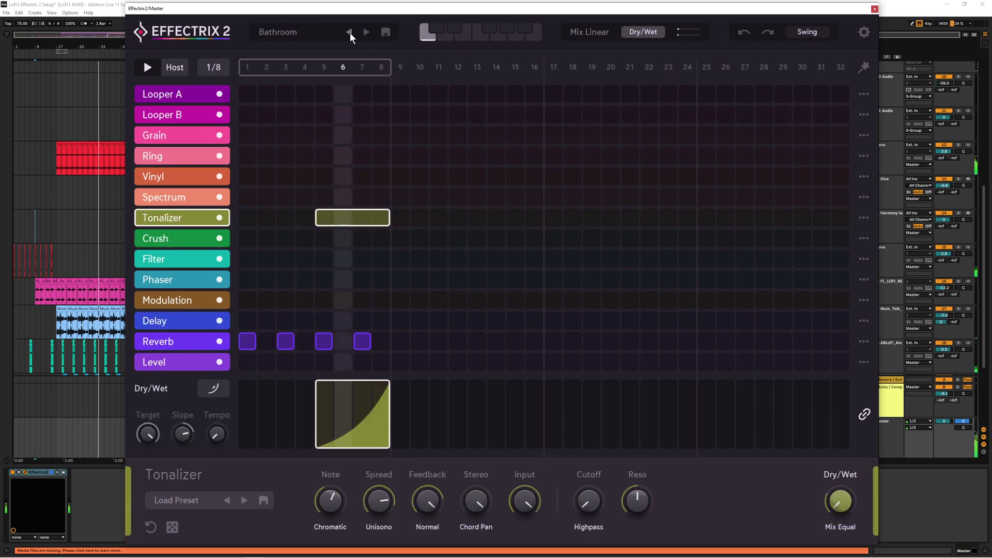
Try the Modulation presets Overrated, Phase Me Up and Phaserati, then load Harmonic > 4Tone
{"action": "left_click", "coordinate": [287, 33]}
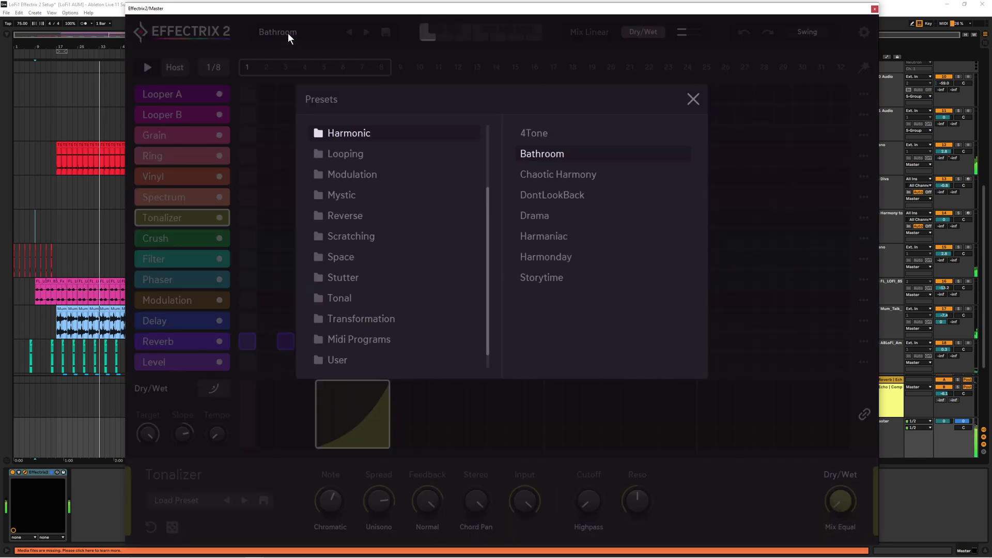
{"action": "left_click", "coordinate": [350, 158]}
{"action": "left_click", "coordinate": [357, 173]}
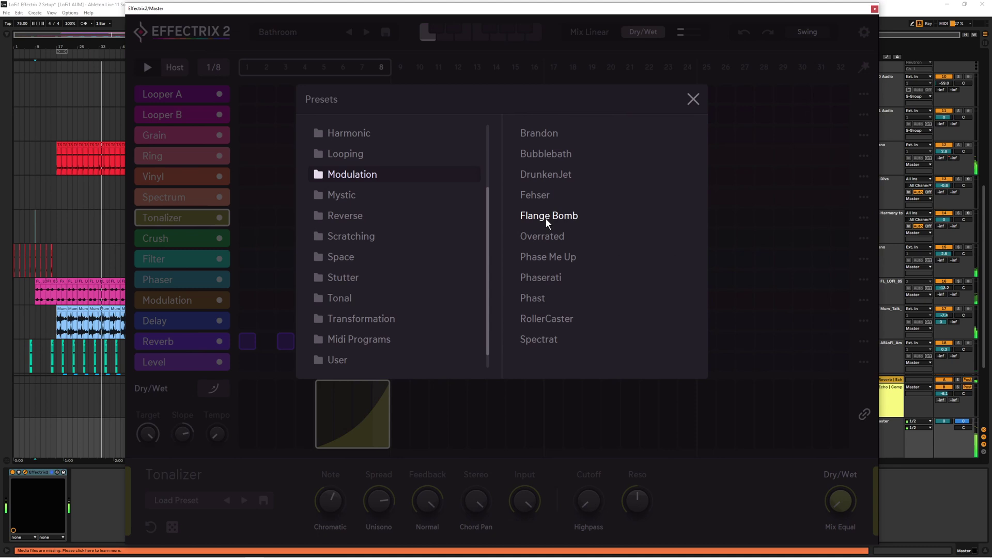
{"action": "left_click", "coordinate": [565, 238]}
{"action": "left_click", "coordinate": [557, 262]}
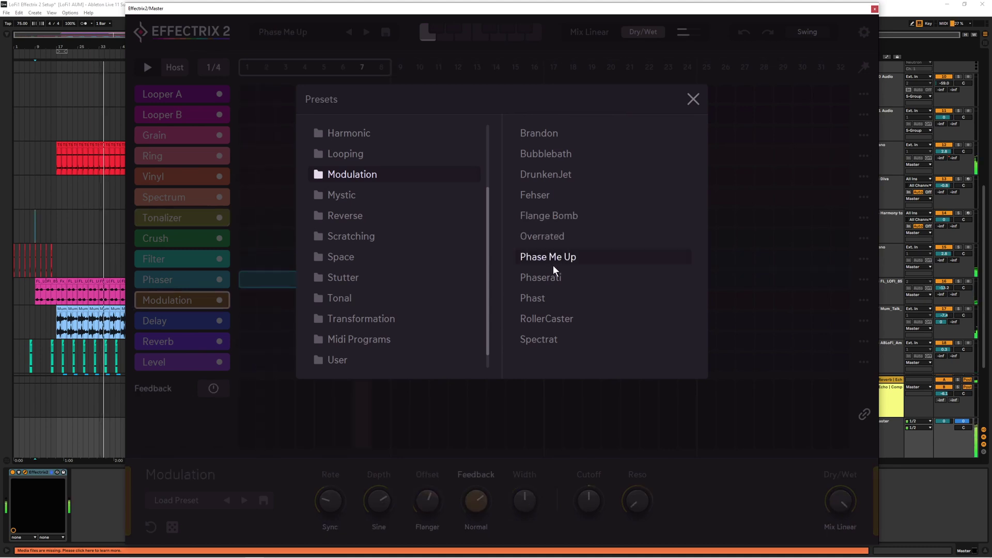
{"action": "left_click", "coordinate": [553, 276]}
{"action": "left_click", "coordinate": [384, 135]}
{"action": "left_click", "coordinate": [522, 134]}
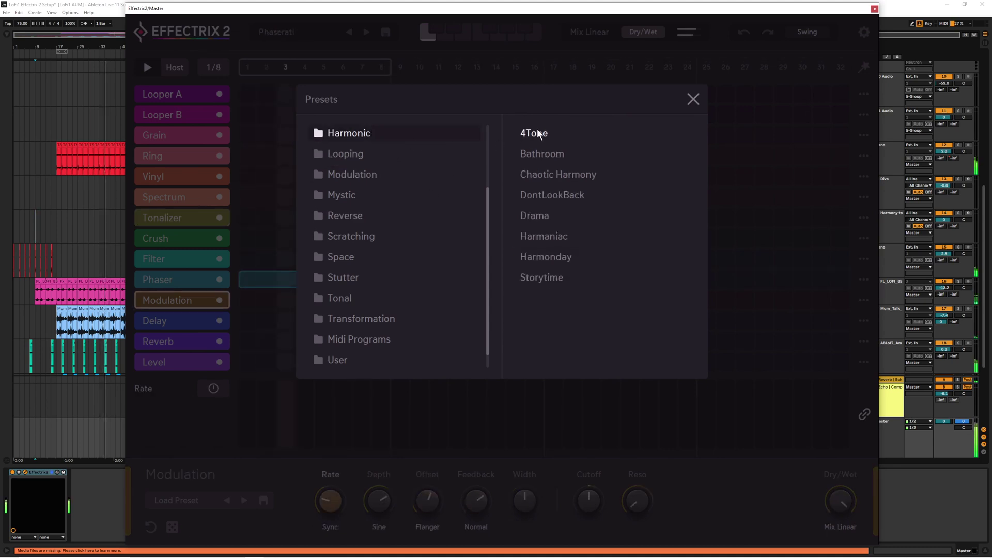
{"action": "left_click", "coordinate": [687, 99]}
Add a Vinyl step at step 6 and save the sequence as preset 'Hello'
{"action": "left_click", "coordinate": [339, 196]}
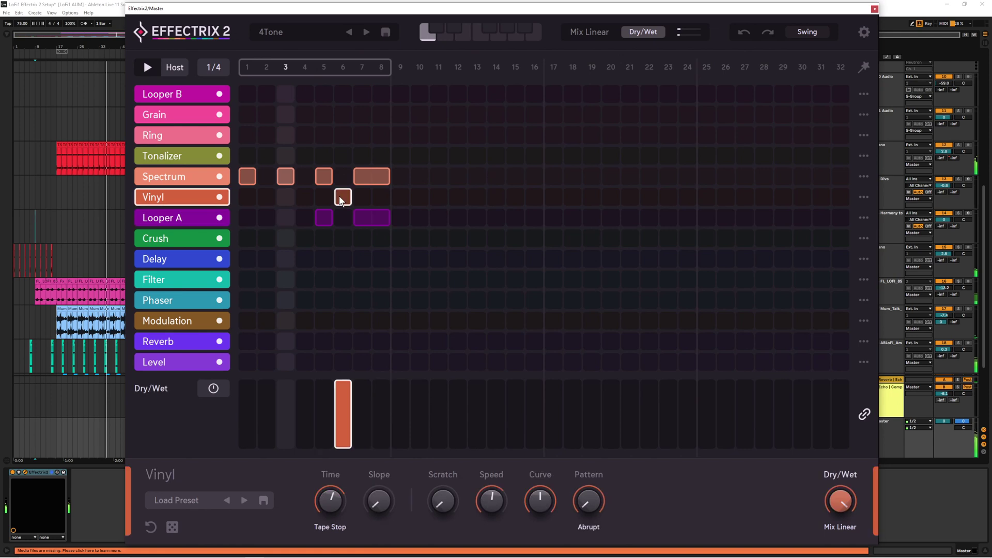
{"action": "left_click", "coordinate": [381, 36]}
{"action": "type", "text": "Hello"}
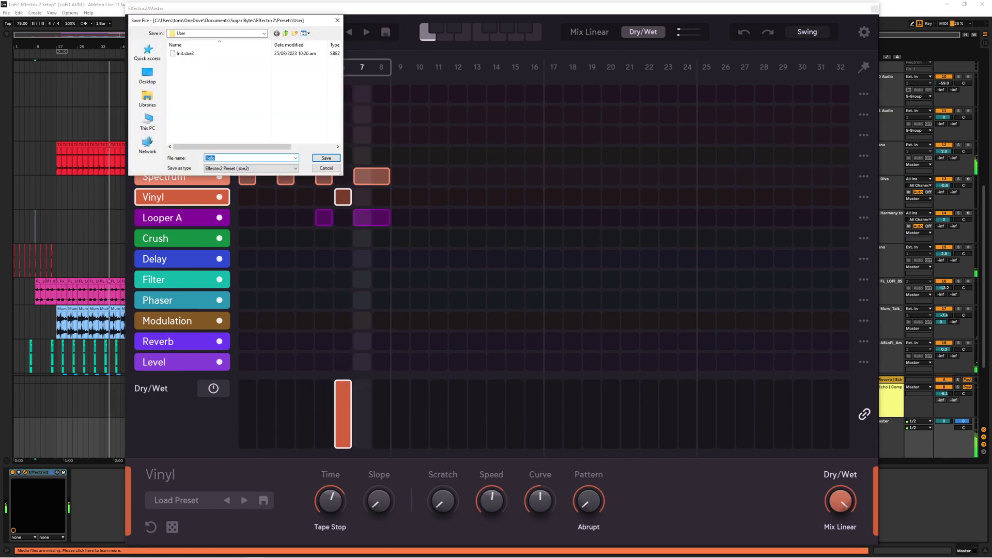
{"action": "key", "text": "Return"}
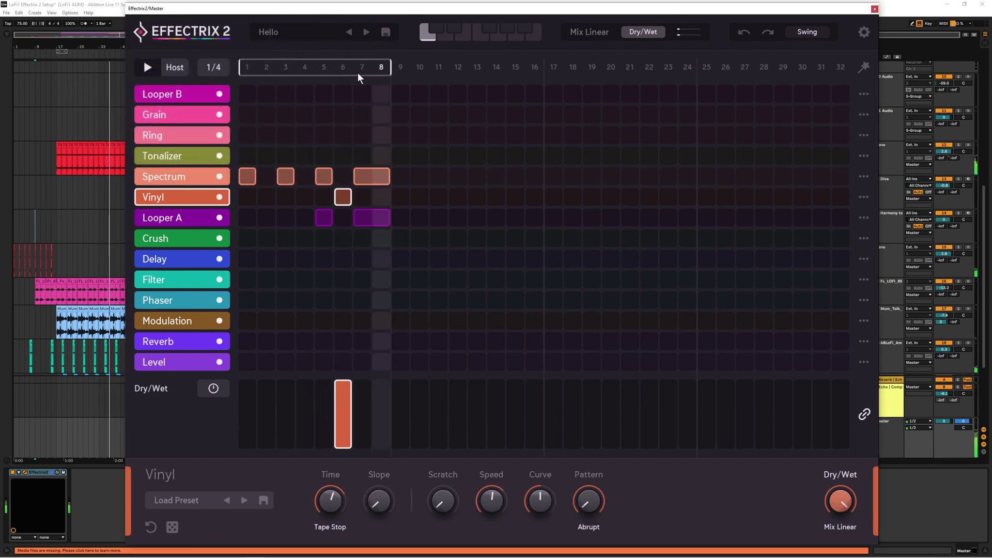
Step forward through the presets to Break 1 and then Break 2
{"action": "left_click", "coordinate": [366, 32]}
{"action": "left_click", "coordinate": [366, 33]}
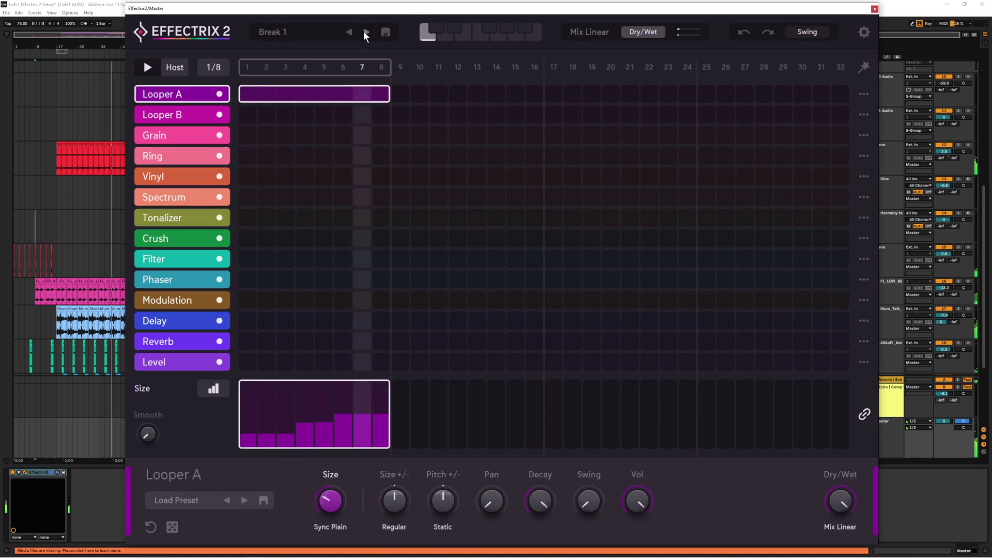
{"action": "left_click", "coordinate": [366, 32]}
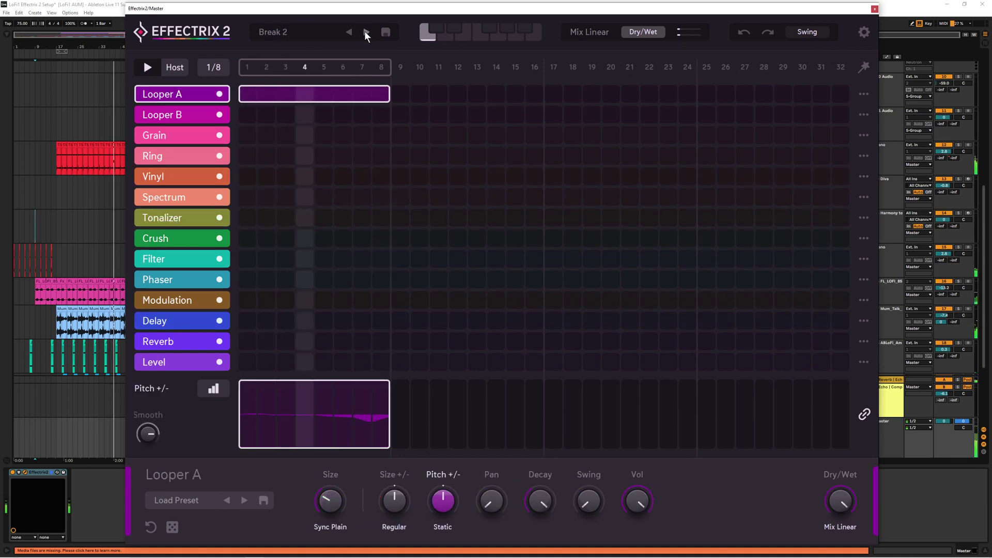
Return to Break 1 and add a Ring step at step 7 and Tonalizer at step 8
{"action": "left_click", "coordinate": [350, 33]}
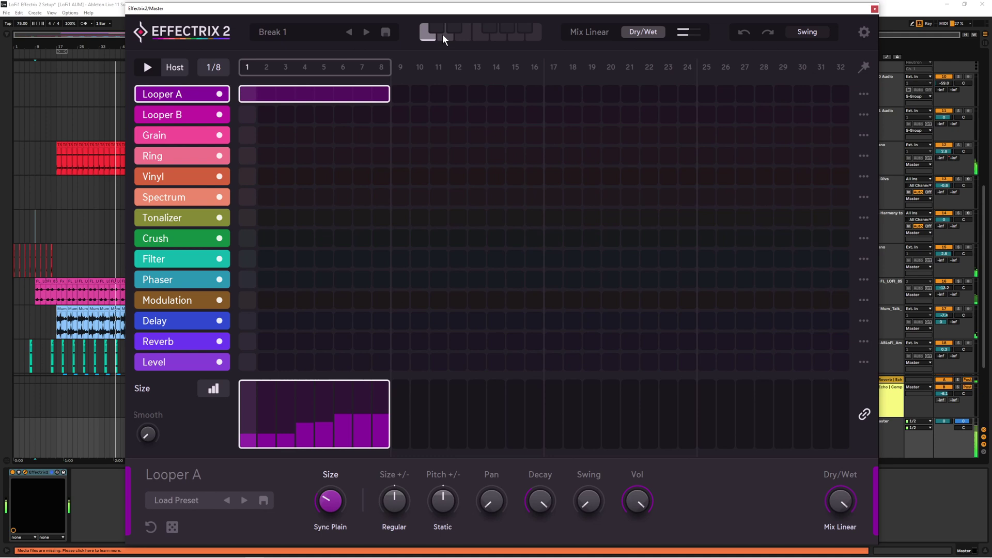
{"action": "left_click", "coordinate": [362, 157]}
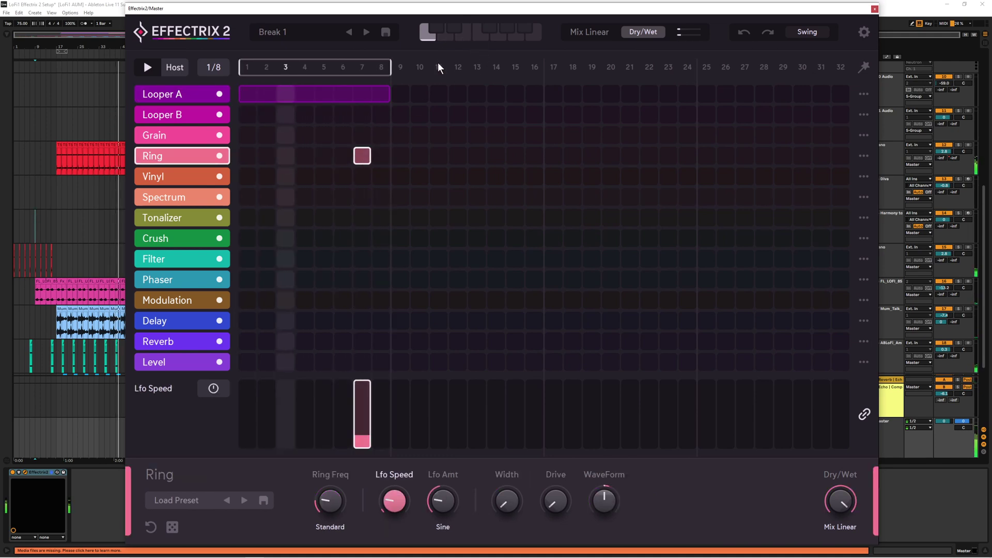
{"action": "left_click", "coordinate": [380, 217]}
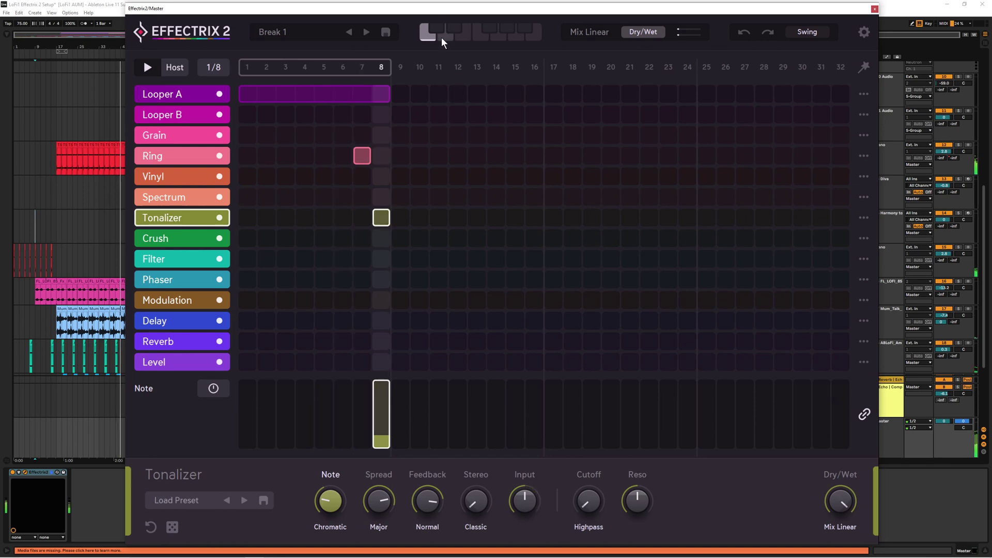
In an empty second pattern, add Crush at 1, Tonalizer over 4–6, Spectrum at 7, Delay at 8
{"action": "left_click", "coordinate": [438, 24]}
{"action": "left_click", "coordinate": [247, 238]}
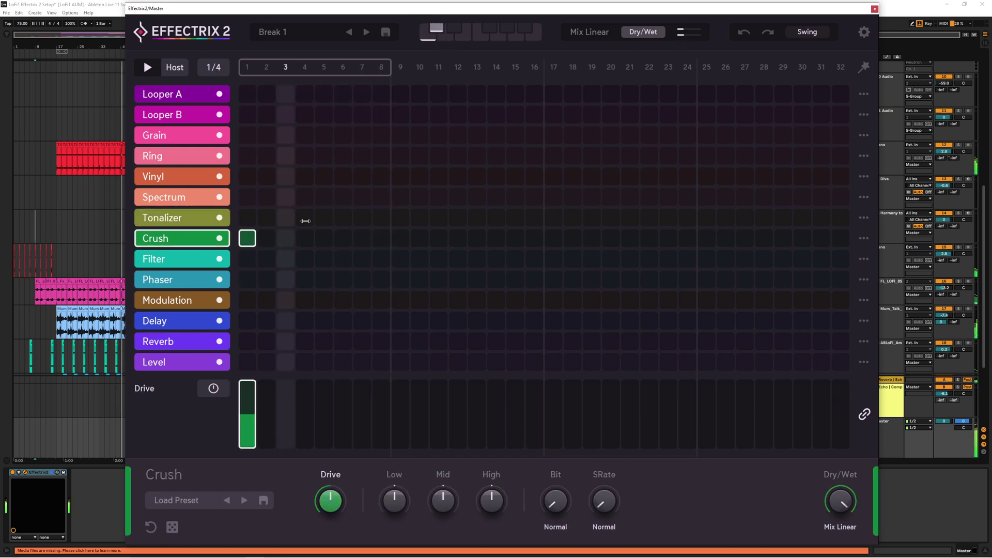
{"action": "left_click_drag", "start_coordinate": [305, 217], "coordinate": [337, 222]}
{"action": "left_click", "coordinate": [362, 197]}
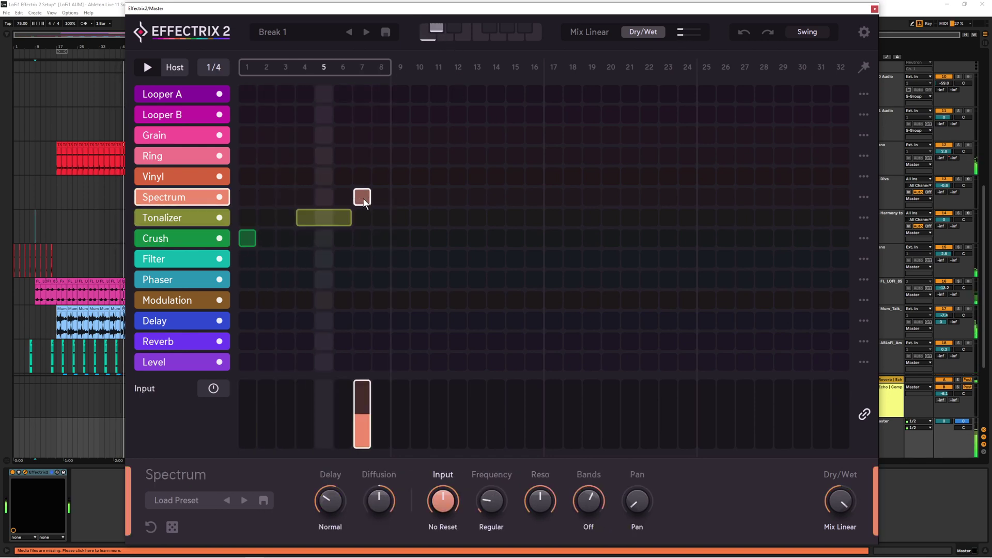
{"action": "left_click", "coordinate": [382, 320]}
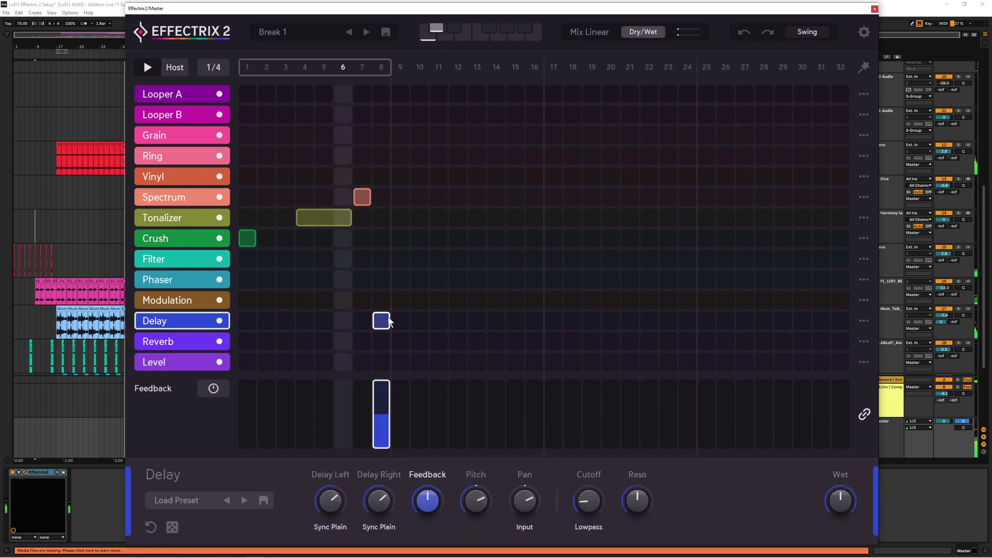
Copy the 1/4 pattern and paste it into an empty pattern slot
{"action": "left_click", "coordinate": [429, 35]}
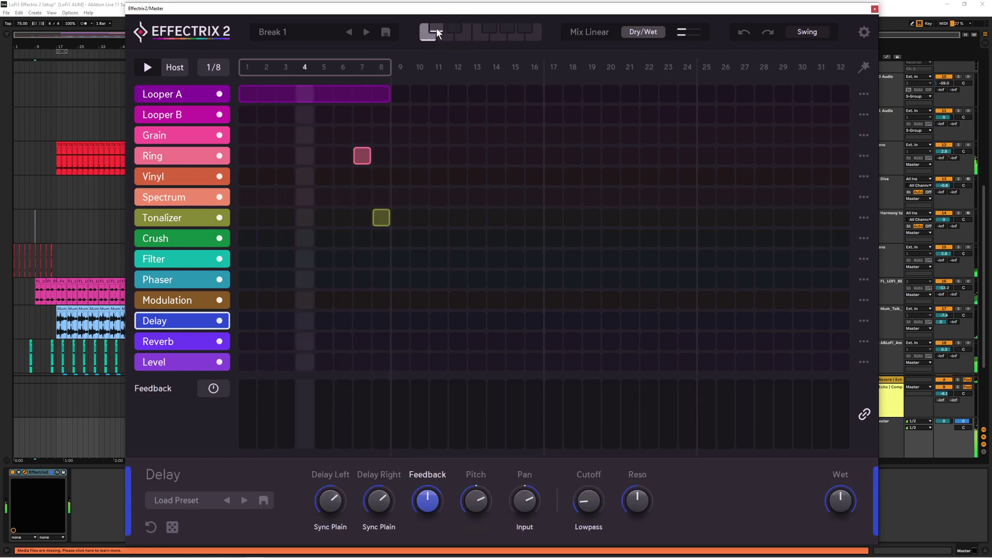
{"action": "left_click", "coordinate": [436, 28]}
{"action": "left_click", "coordinate": [429, 39]}
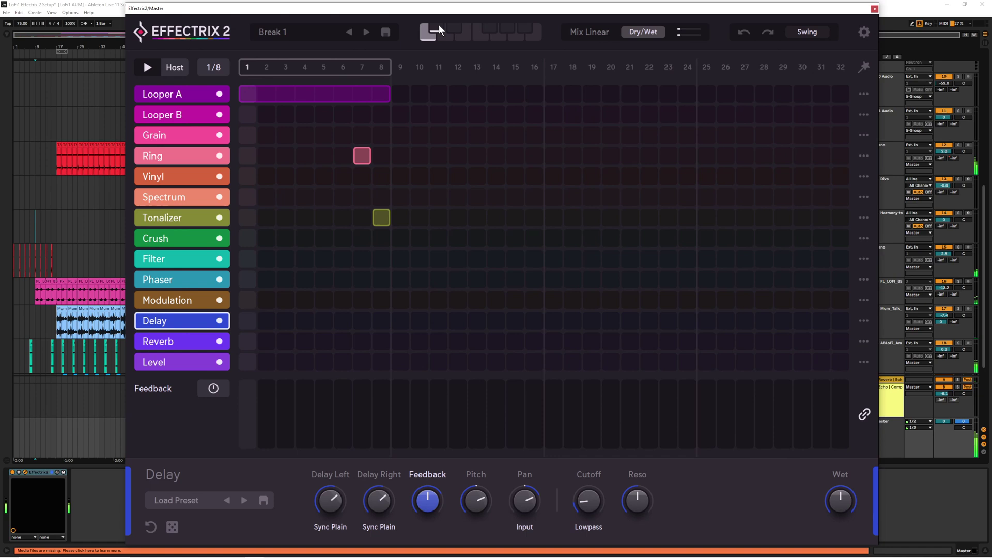
{"action": "left_click", "coordinate": [438, 24]}
{"action": "right_click", "coordinate": [439, 25]}
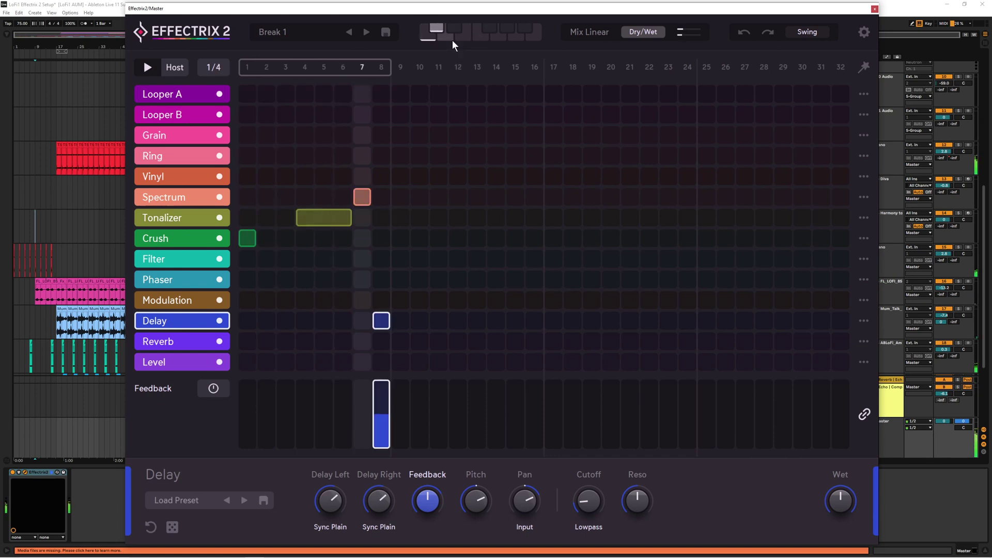
{"action": "right_click", "coordinate": [441, 40]}
{"action": "left_click", "coordinate": [461, 79]}
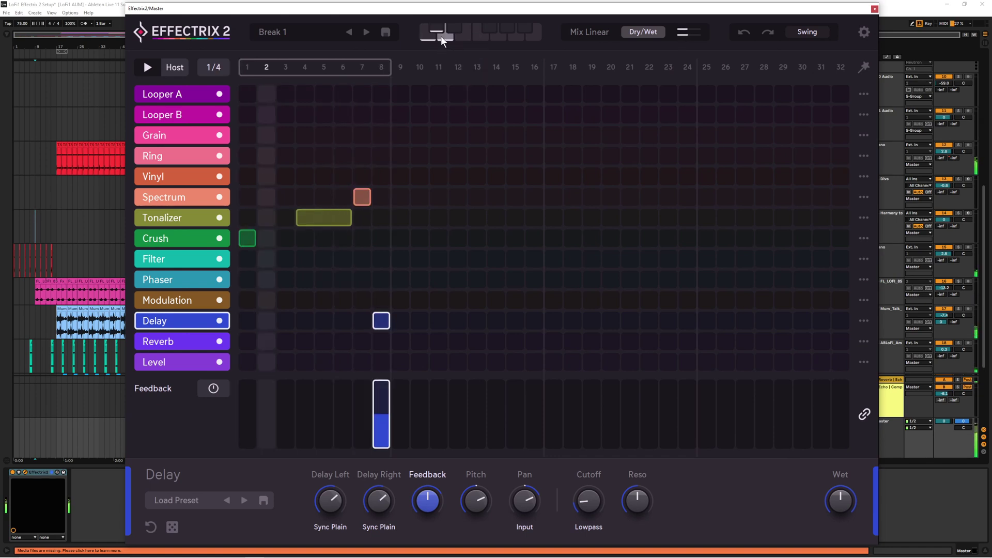
On the pasted copy, add Phaser at 4, Modulation at 5, a larger Looper B at 6, and set dry/wet to 95
{"action": "left_click", "coordinate": [429, 39]}
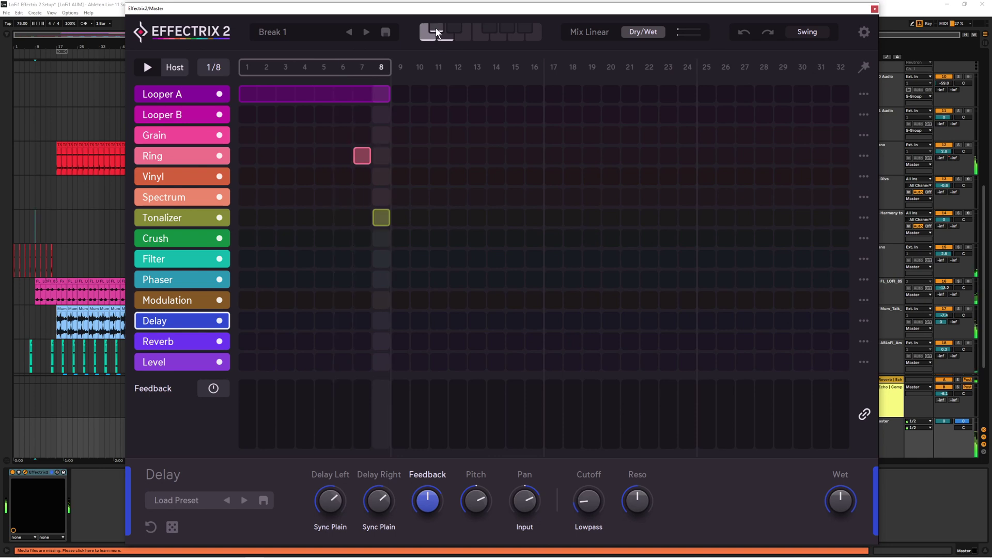
{"action": "left_click", "coordinate": [438, 31]}
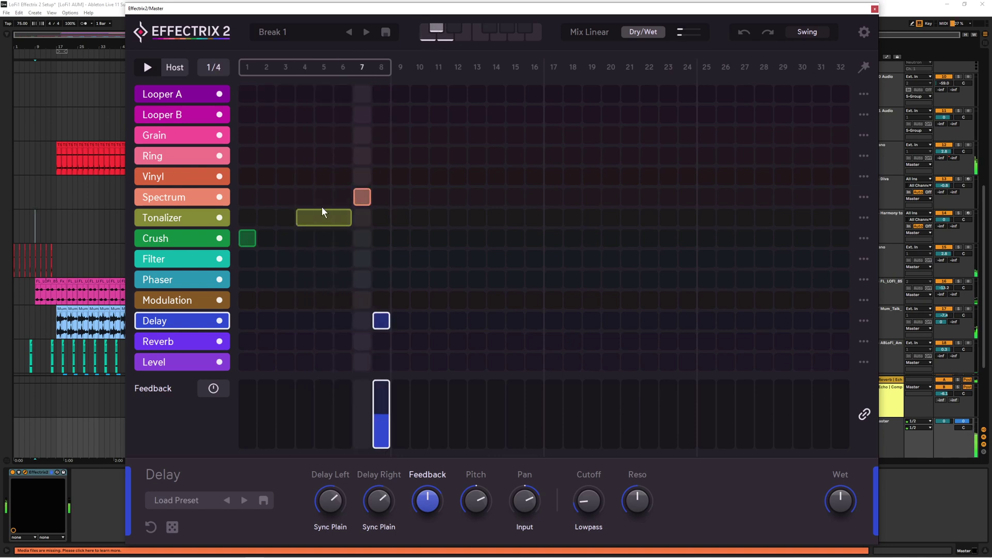
{"action": "left_click", "coordinate": [305, 279]}
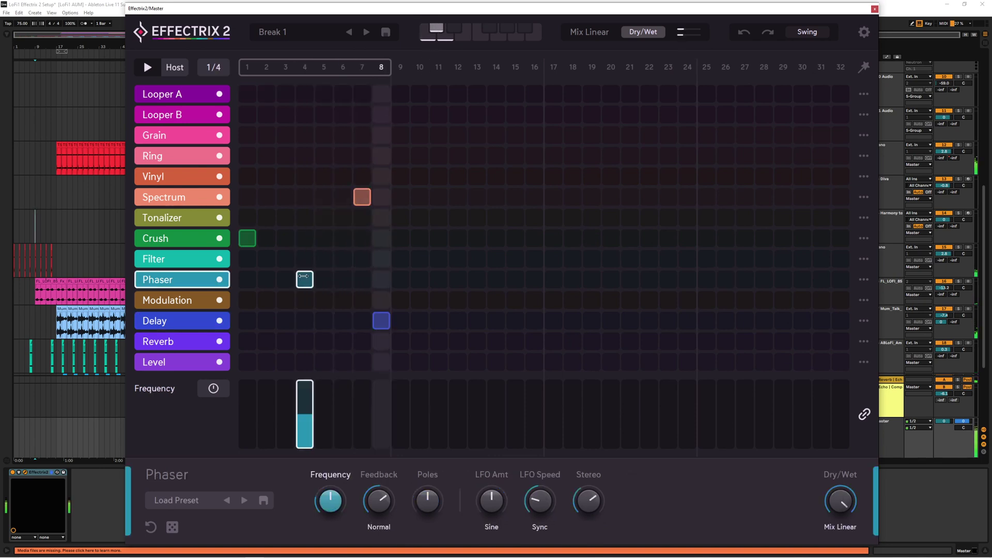
{"action": "left_click", "coordinate": [327, 302]}
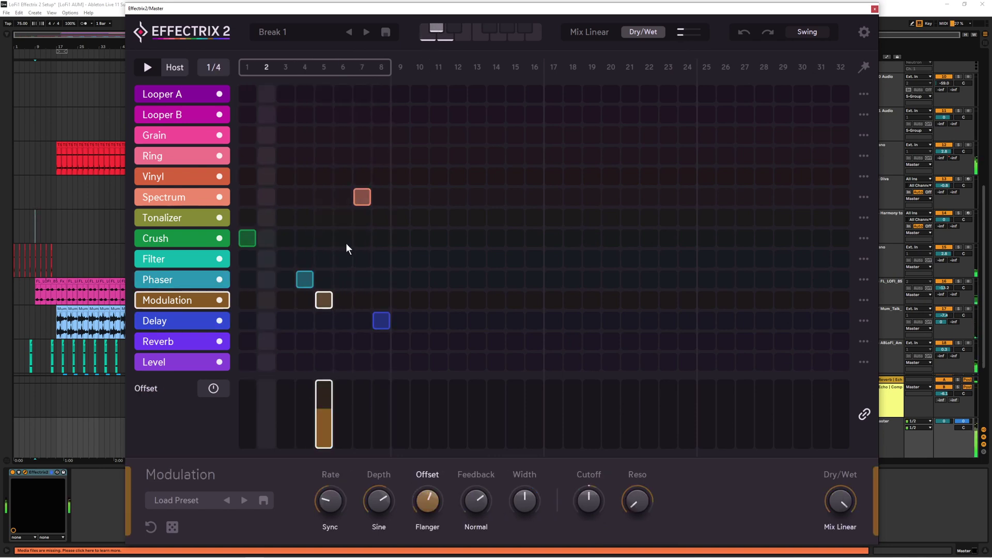
{"action": "left_click", "coordinate": [343, 114]}
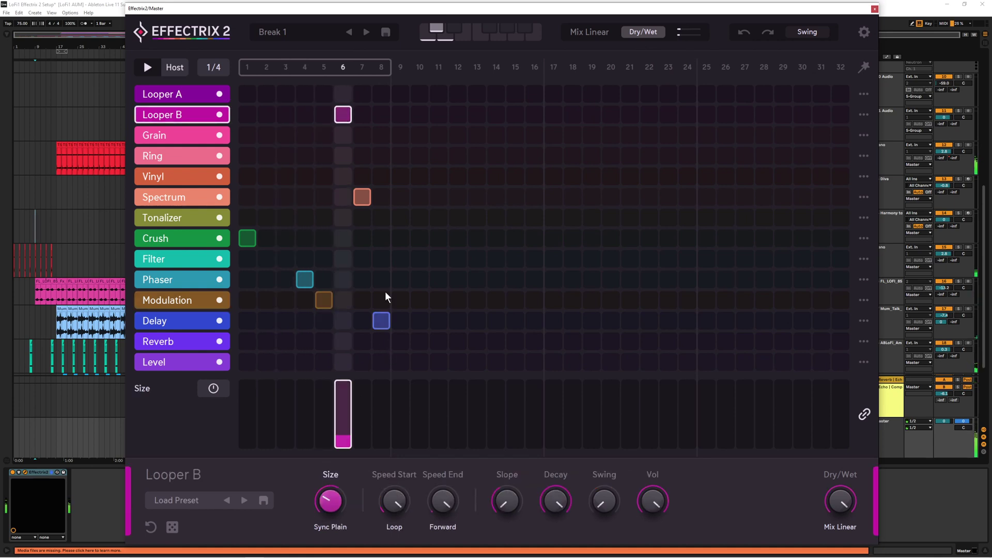
{"action": "left_click_drag", "start_coordinate": [338, 490], "coordinate": [340, 469]}
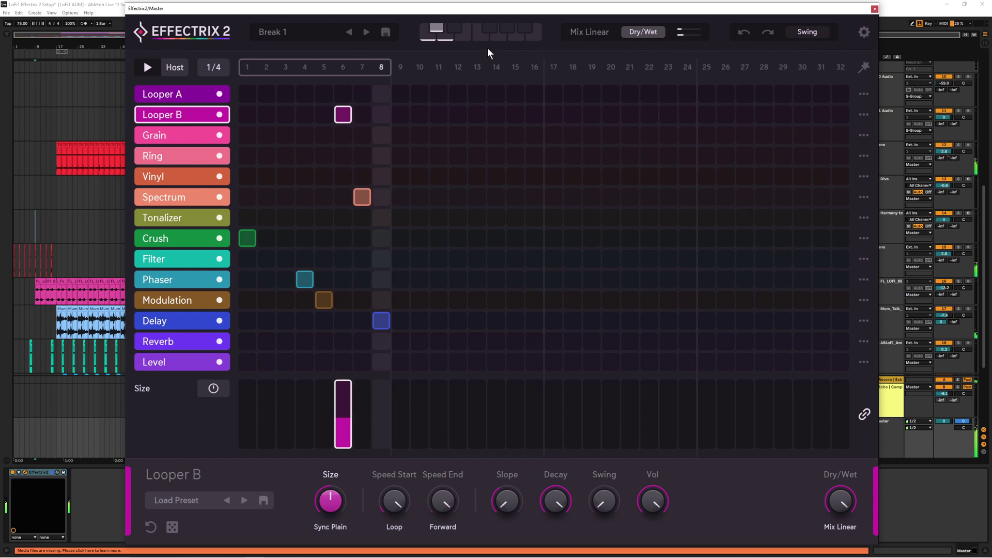
{"action": "left_click_drag", "start_coordinate": [652, 33], "coordinate": [580, 33]}
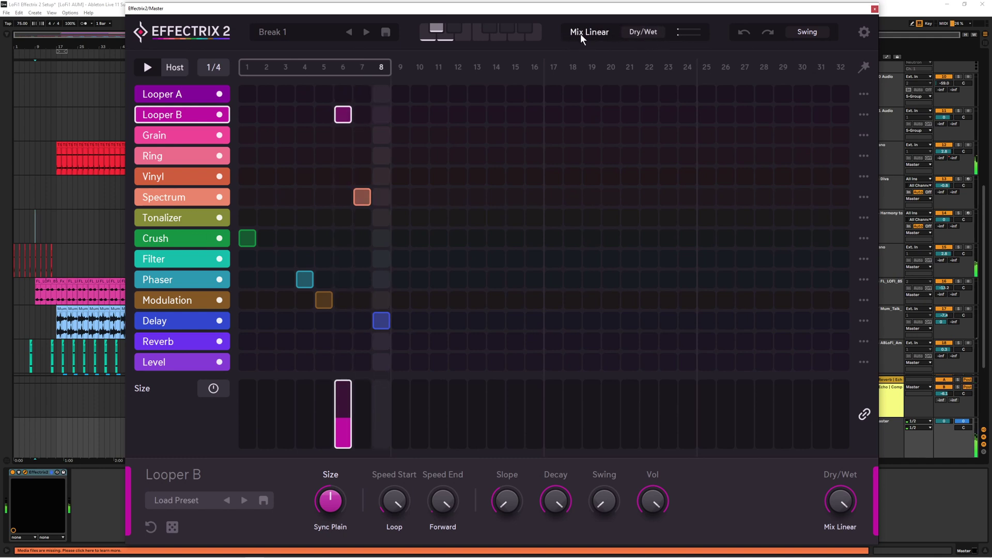
Lower the Mix Linear dry/wet amount, then switch to Mix Equal and raise it
{"action": "left_click", "coordinate": [591, 31]}
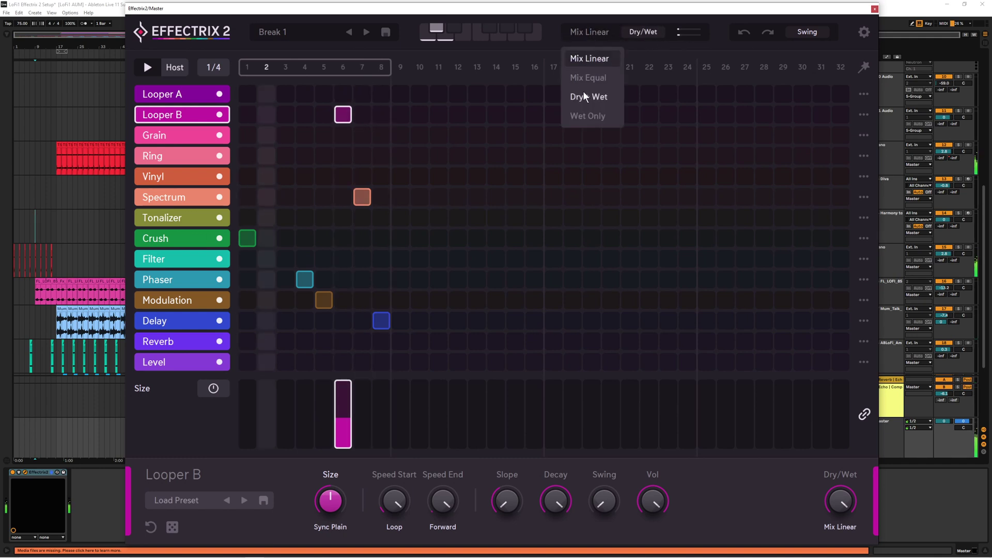
{"action": "left_click", "coordinate": [591, 60]}
{"action": "left_click_drag", "start_coordinate": [622, 32], "coordinate": [687, 54]}
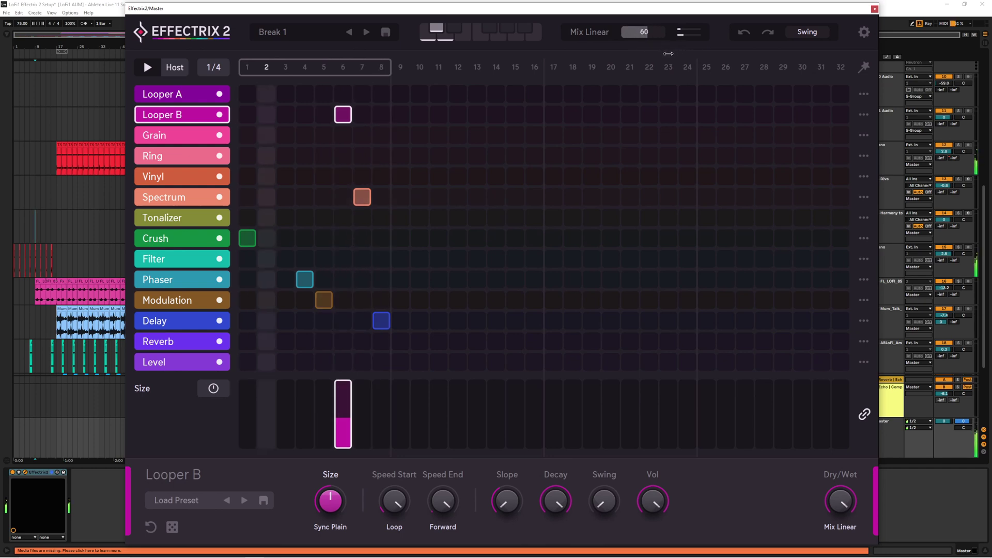
{"action": "left_click", "coordinate": [592, 32]}
{"action": "left_click", "coordinate": [594, 79]}
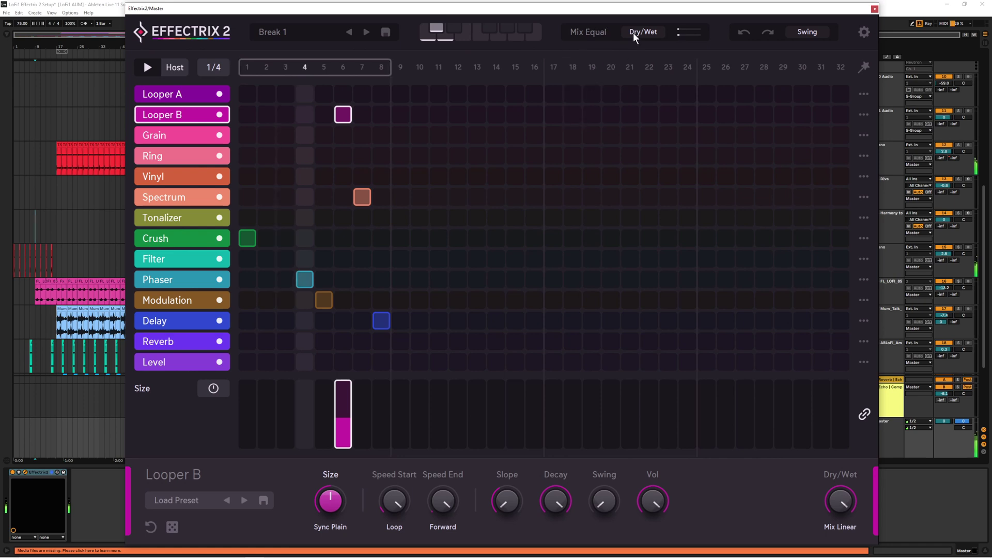
{"action": "left_click_drag", "start_coordinate": [648, 43], "coordinate": [701, 57]}
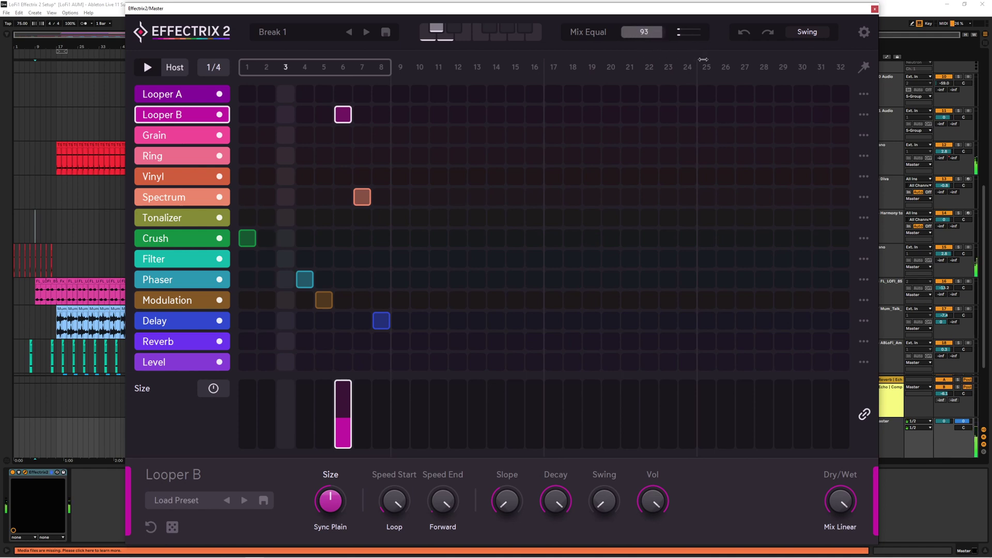
Try the Dry + Wet mix mode, then Wet Only with the amount at 98
{"action": "left_click", "coordinate": [588, 32]}
{"action": "left_click", "coordinate": [591, 98]}
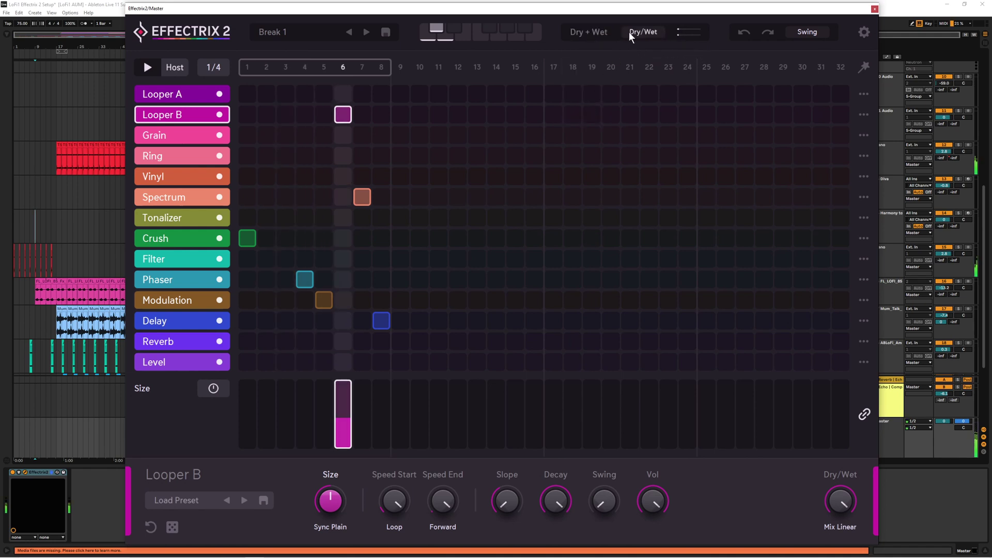
{"action": "left_click_drag", "start_coordinate": [626, 33], "coordinate": [650, 55]}
{"action": "left_click", "coordinate": [589, 35]}
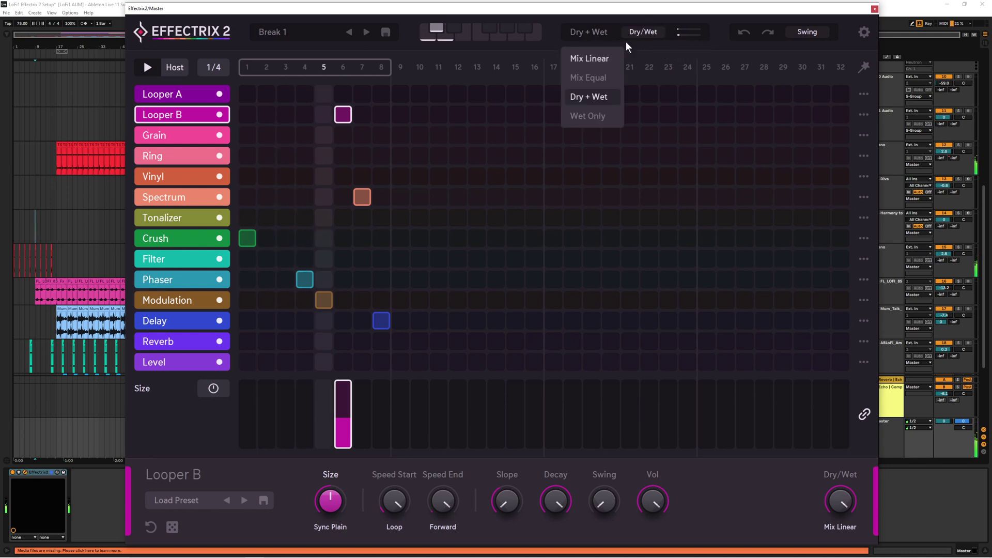
{"action": "left_click", "coordinate": [624, 42]}
{"action": "left_click", "coordinate": [599, 35]}
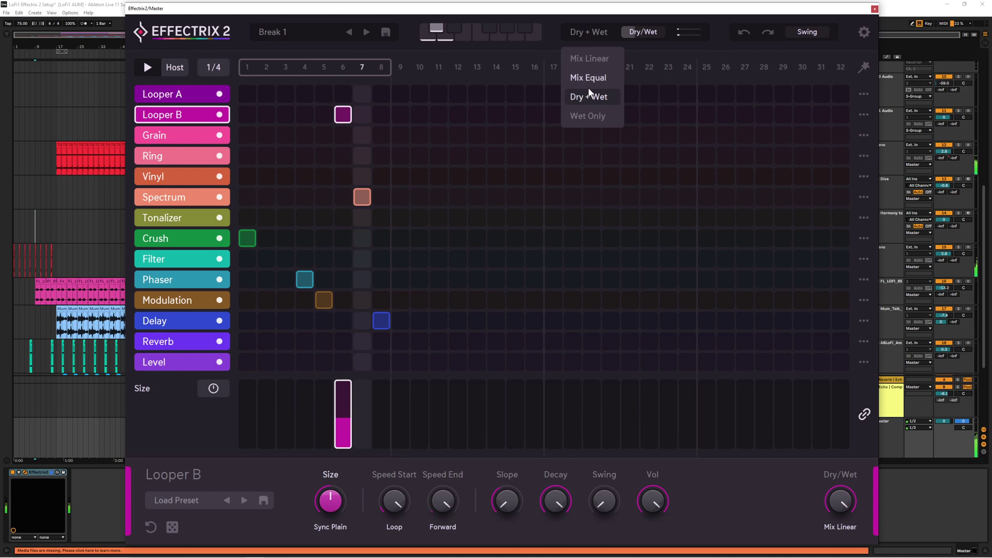
{"action": "left_click", "coordinate": [594, 115]}
{"action": "mouse_move", "coordinate": [644, 32]}
{"action": "left_mouse_down"}
{"action": "mouse_move", "coordinate": [685, 44]}
{"action": "mouse_move", "coordinate": [639, 42]}
{"action": "left_mouse_up"}
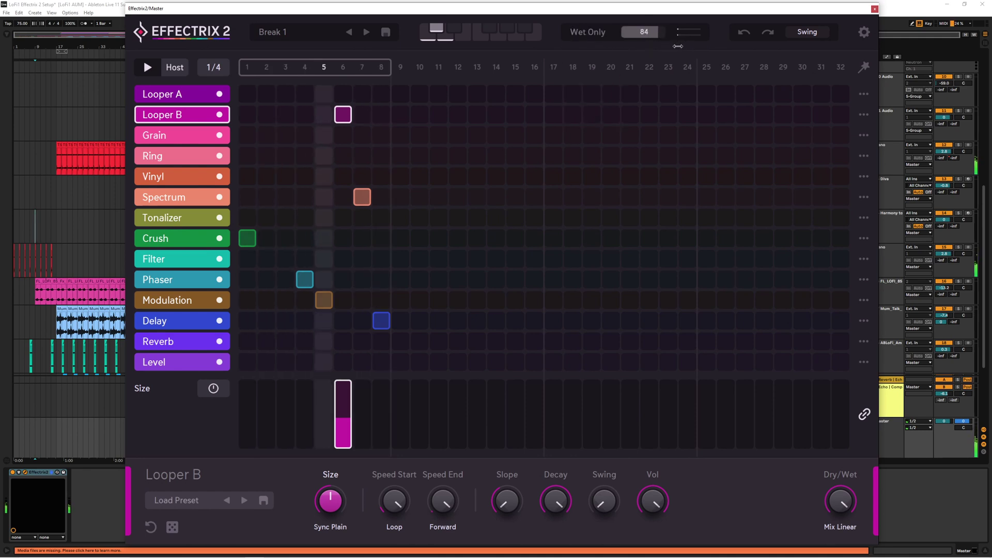
Return to Mix Linear with the dry/wet amount at 66
{"action": "left_click", "coordinate": [601, 32]}
{"action": "left_click", "coordinate": [594, 57]}
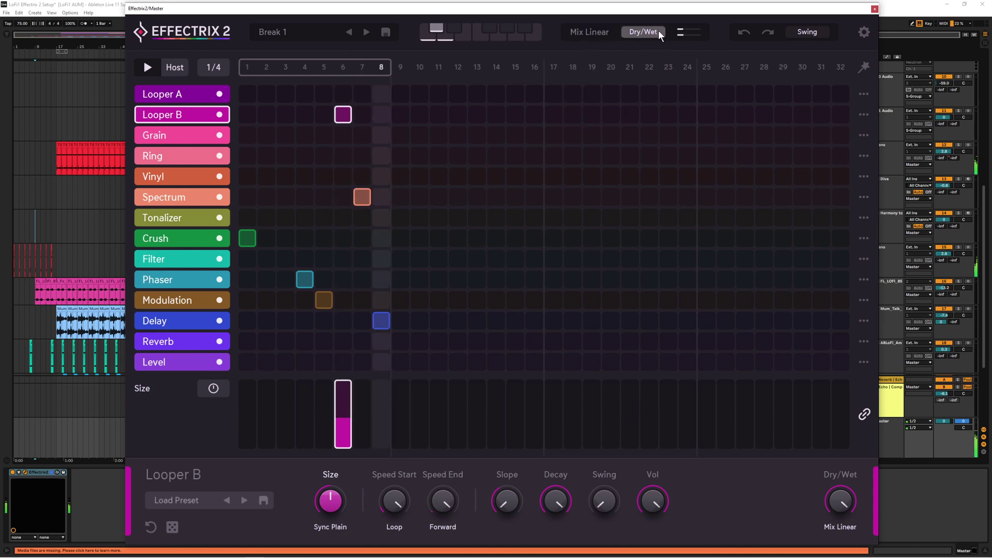
{"action": "left_click_drag", "start_coordinate": [658, 30], "coordinate": [623, 41]}
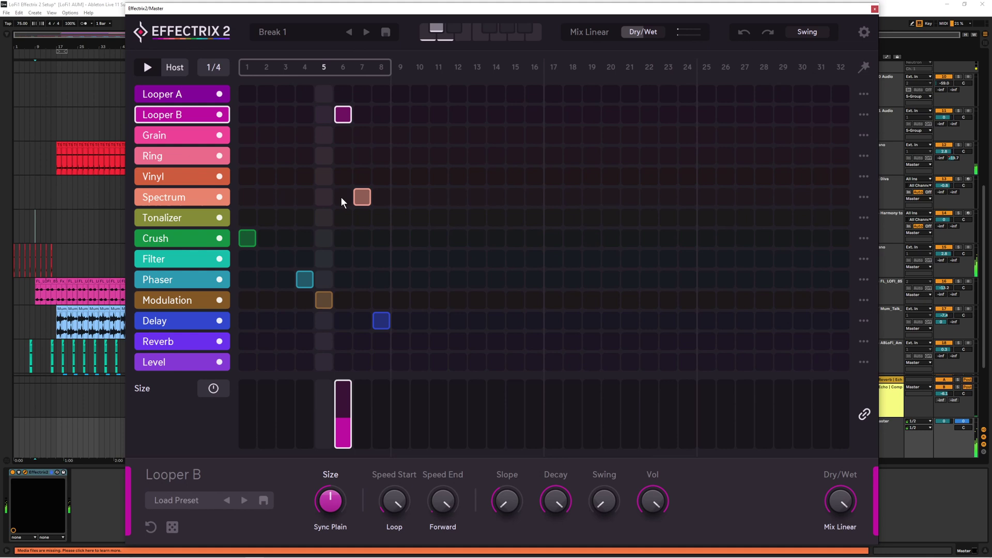
Add Tonalizer at 2, Spectrum at 3, Vinyl at 4, Filter at 6, and Delay at 7 and 3
{"action": "left_click", "coordinate": [266, 217]}
{"action": "left_click", "coordinate": [285, 197]}
{"action": "left_click", "coordinate": [305, 176]}
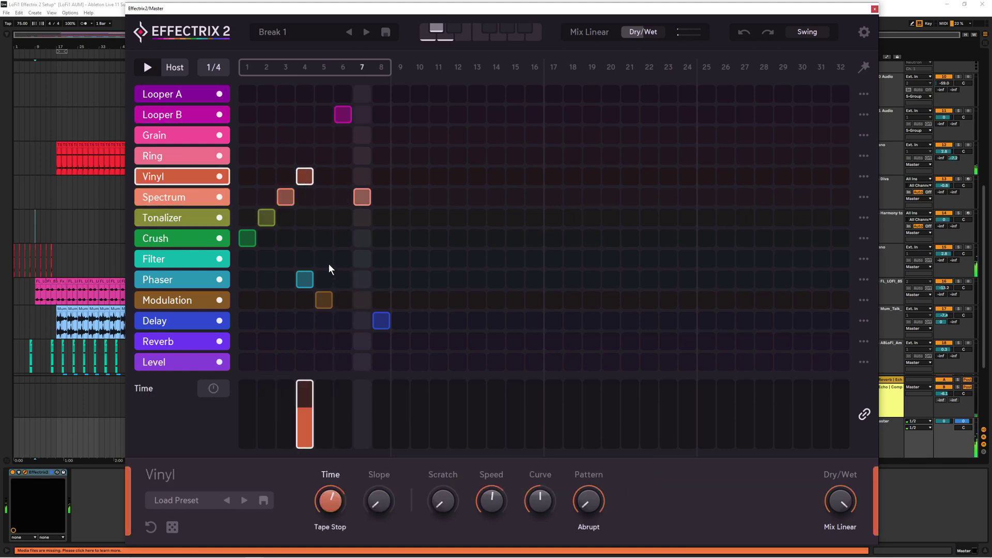
{"action": "left_click", "coordinate": [342, 259]}
{"action": "left_click", "coordinate": [362, 321]}
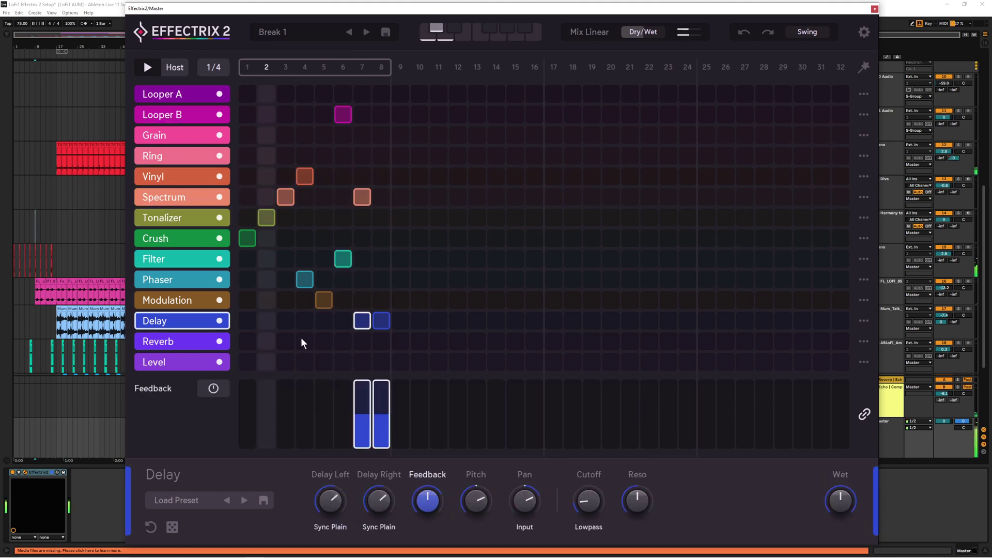
{"action": "left_click", "coordinate": [283, 321]}
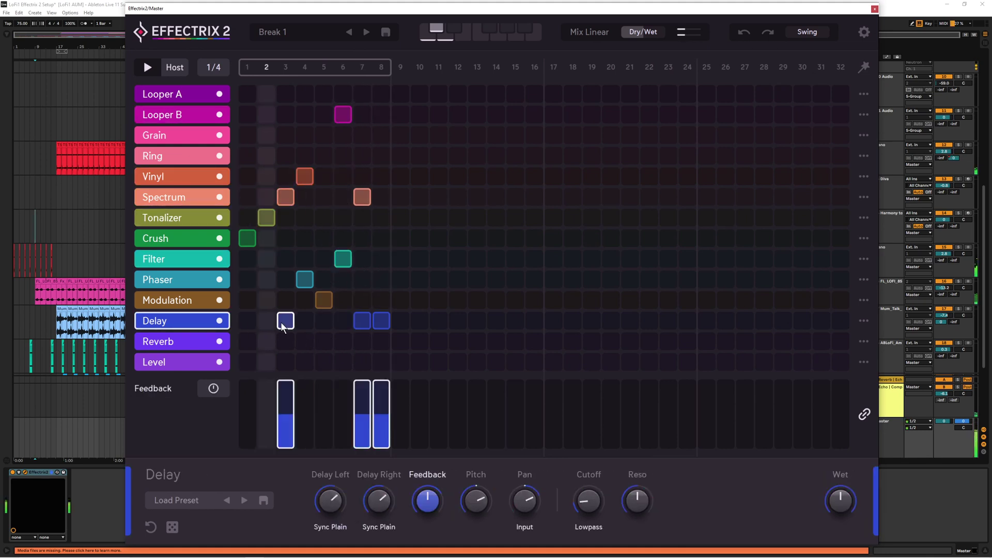
Undo and redo the recent step edits, then remove the Vinyl step 4 and Looper B step 6
{"action": "left_click", "coordinate": [744, 31]}
{"action": "left_click", "coordinate": [744, 31]}
{"action": "left_click", "coordinate": [744, 31]}
{"action": "left_click", "coordinate": [744, 31]}
{"action": "left_click", "coordinate": [769, 35]}
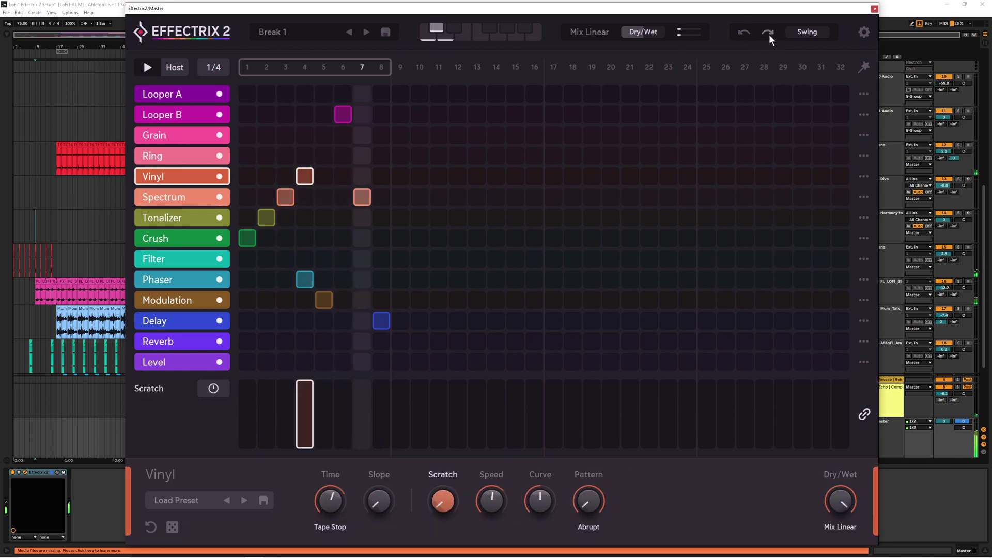
{"action": "left_click", "coordinate": [744, 32]}
{"action": "left_click", "coordinate": [744, 32]}
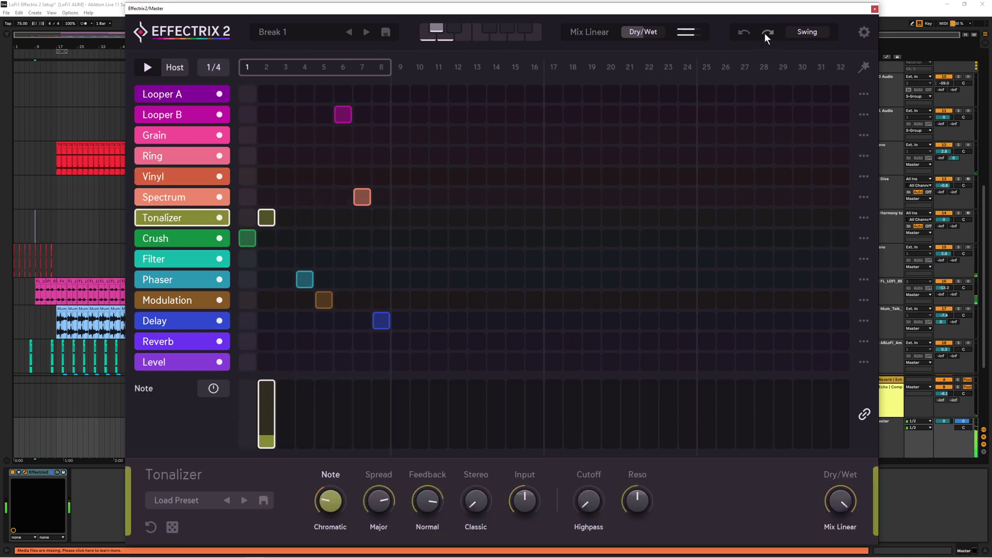
{"action": "left_click", "coordinate": [764, 33]}
{"action": "left_click", "coordinate": [764, 32]}
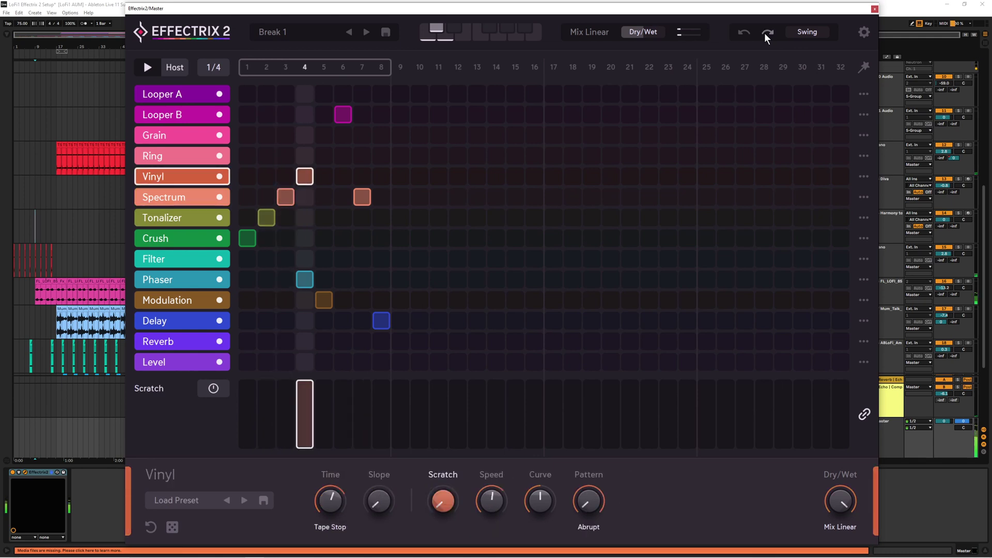
{"action": "left_click", "coordinate": [764, 32]}
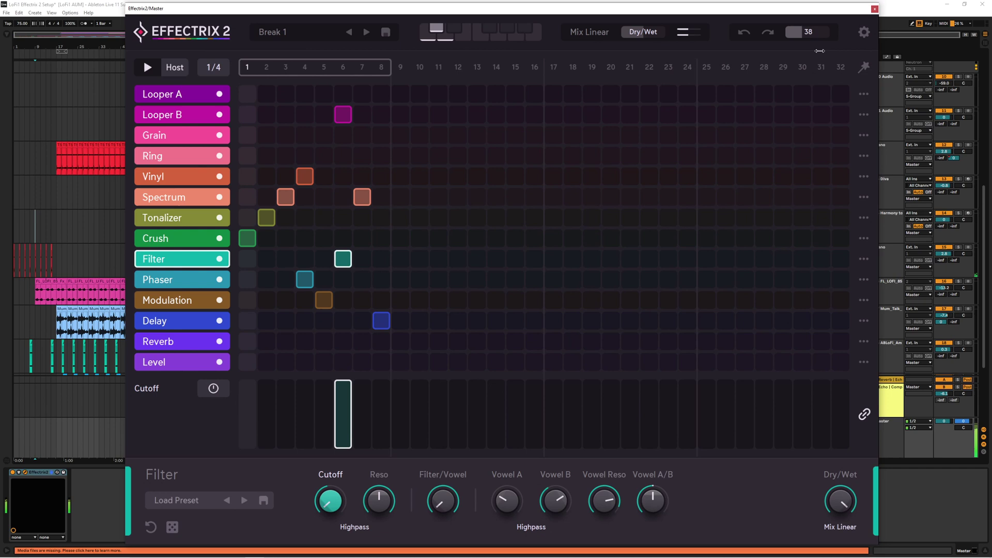
{"action": "key", "text": "ctrl+z"}
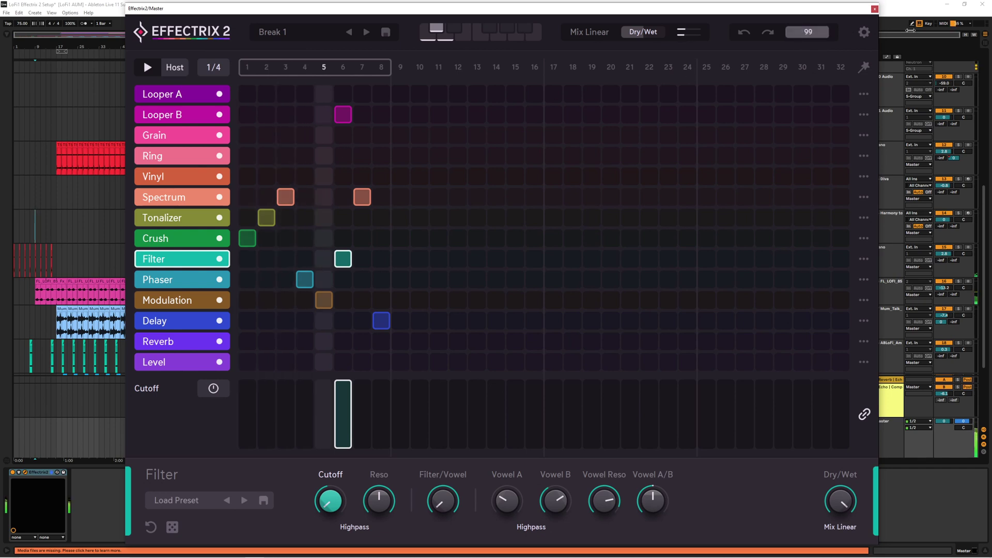
{"action": "left_click", "coordinate": [343, 114]}
Draw a Looper A block over steps 2–3, set swing to 0, and stop/restart Ableton playback
{"action": "left_click_drag", "start_coordinate": [266, 94], "coordinate": [291, 93]}
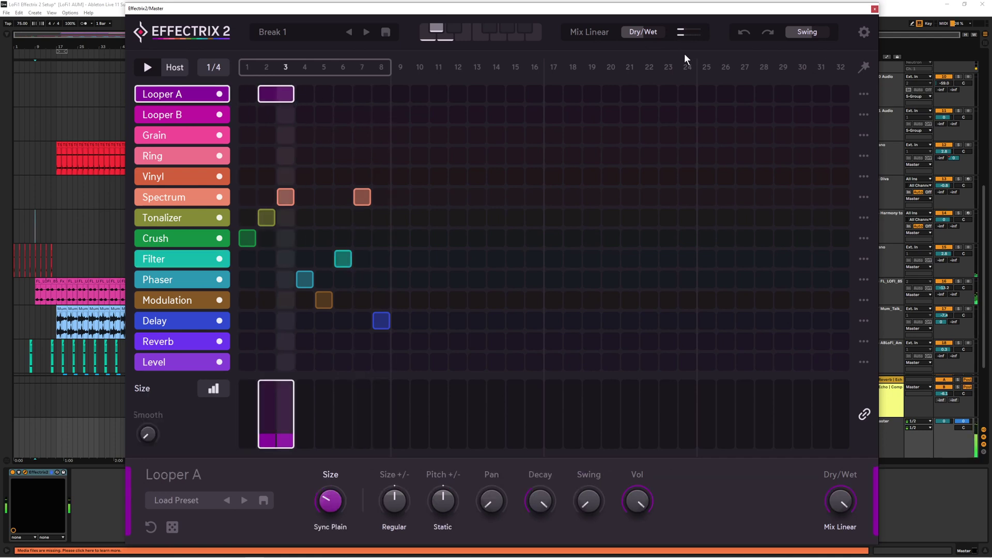
{"action": "left_click_drag", "start_coordinate": [813, 29], "coordinate": [750, 42]}
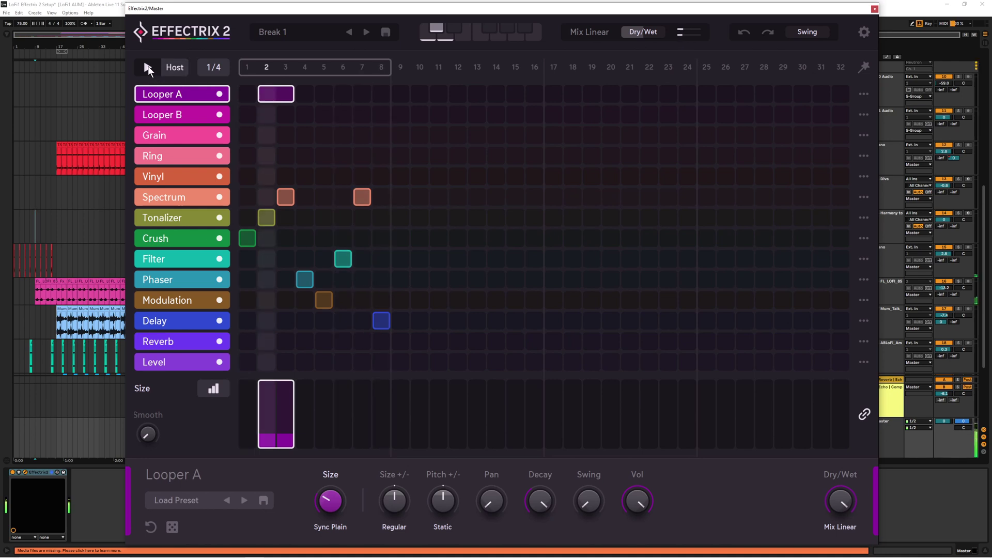
{"action": "left_click", "coordinate": [107, 9]}
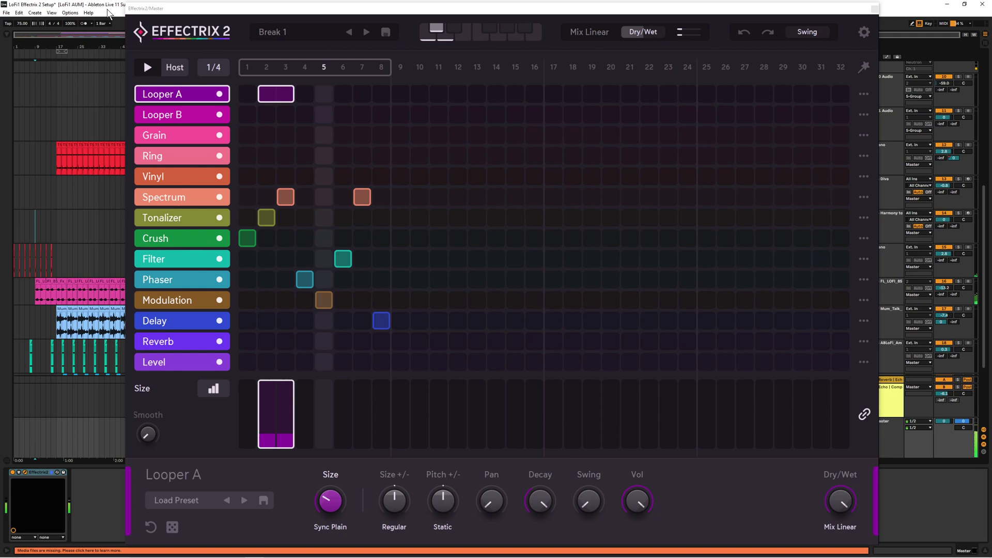
{"action": "key", "text": "space"}
{"action": "key", "text": "space"}
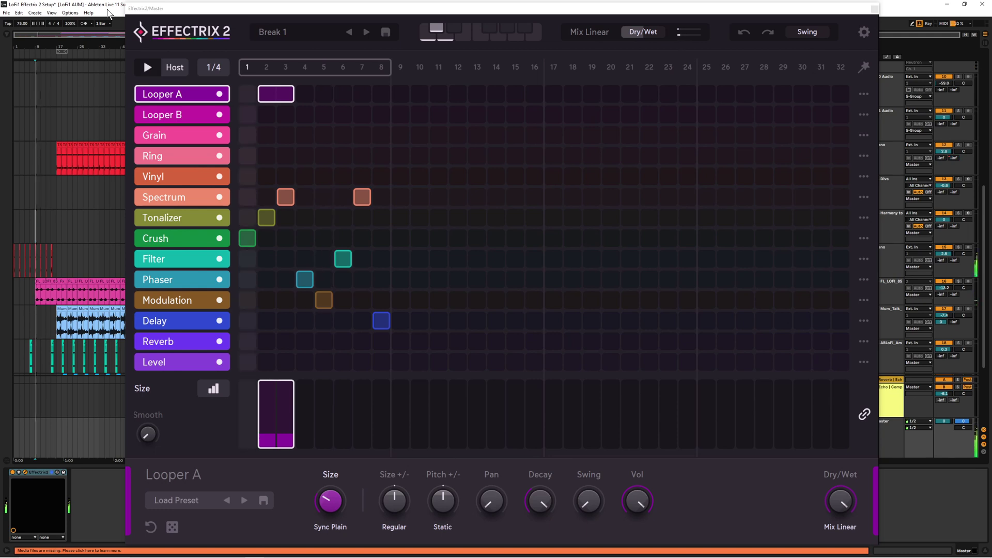
{"action": "key", "text": "space"}
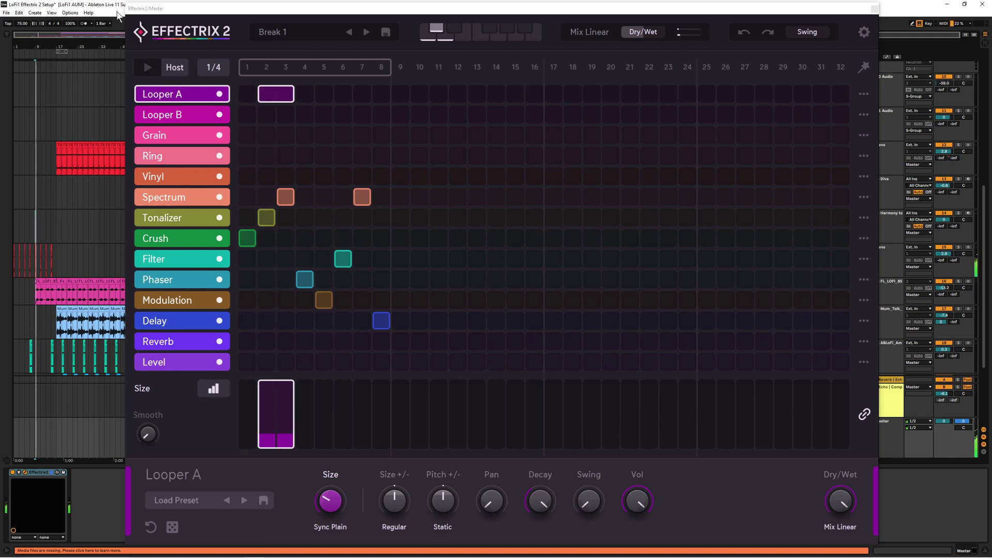
{"action": "key", "text": "space"}
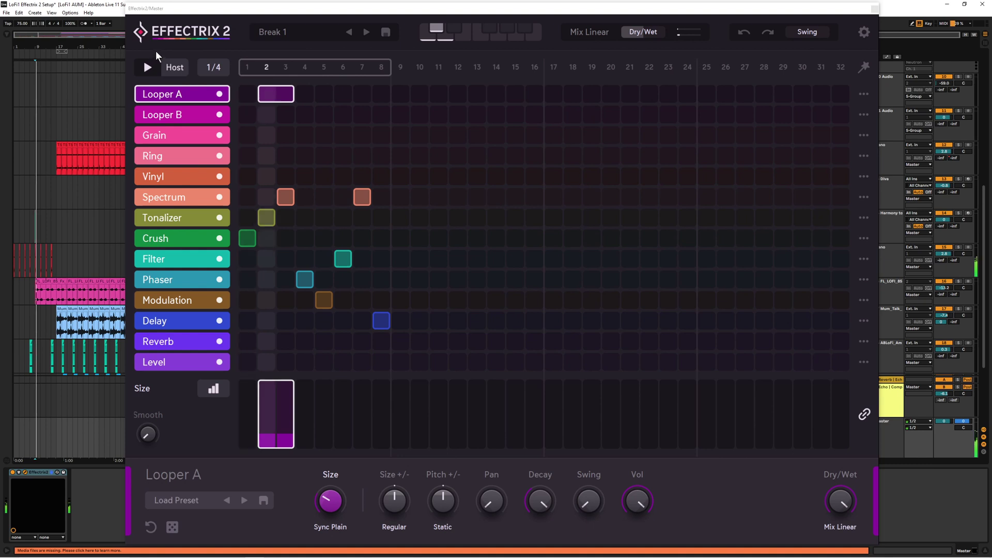
Turn off host sync and restart the sequencer on its own transport
{"action": "left_click", "coordinate": [165, 69]}
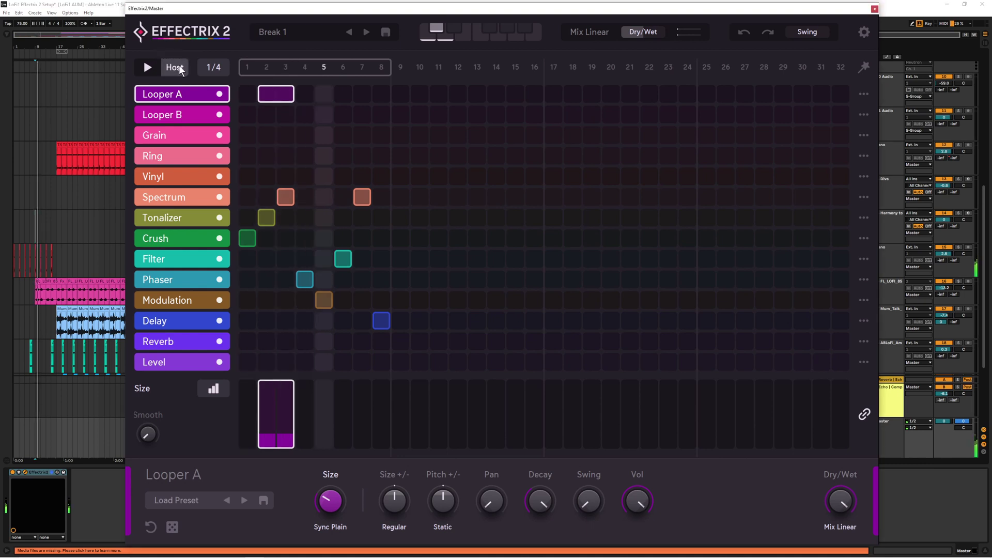
{"action": "left_click", "coordinate": [152, 70]}
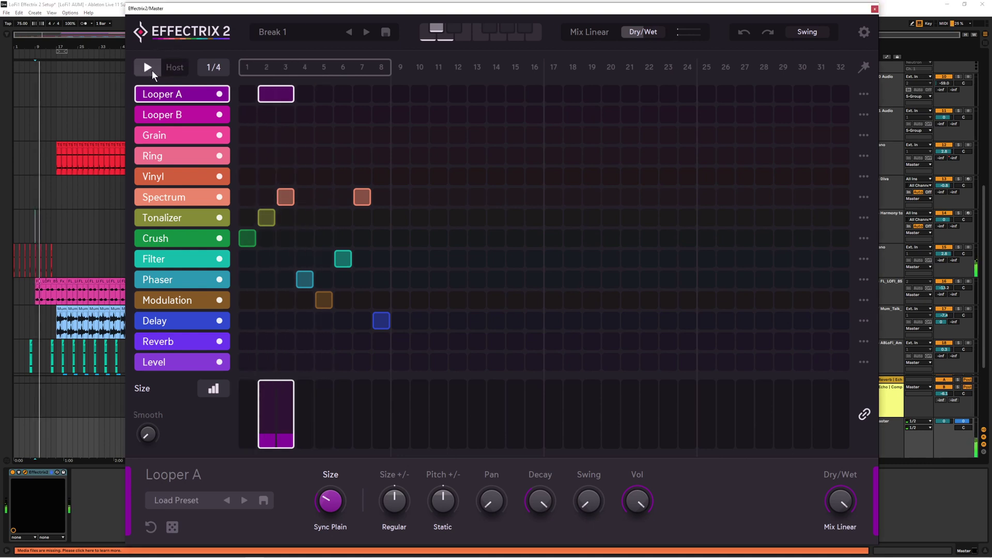
{"action": "left_click", "coordinate": [152, 71]}
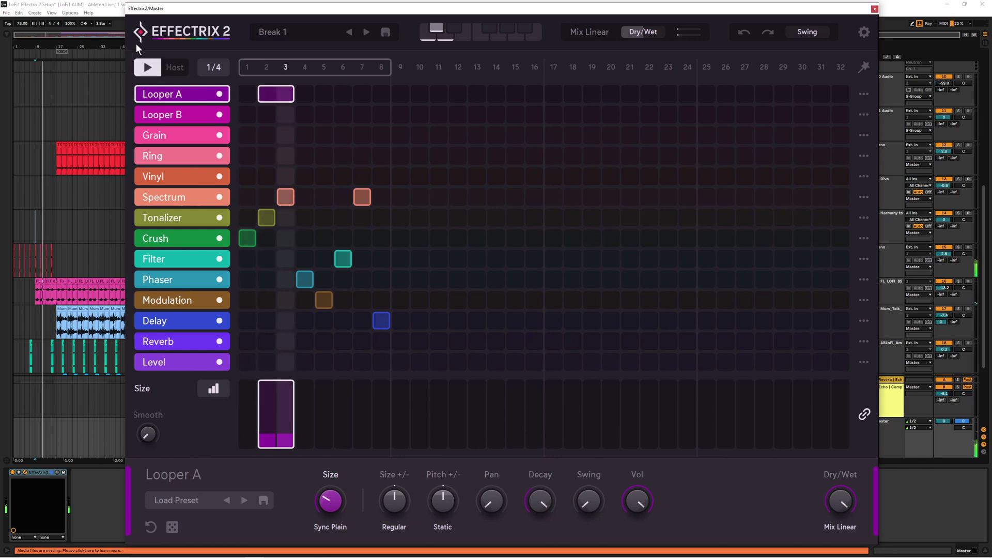
Sync the Break 1 sequencer to the host, try a 1/16 step length, then return it to 1/4
{"action": "left_click", "coordinate": [186, 67]}
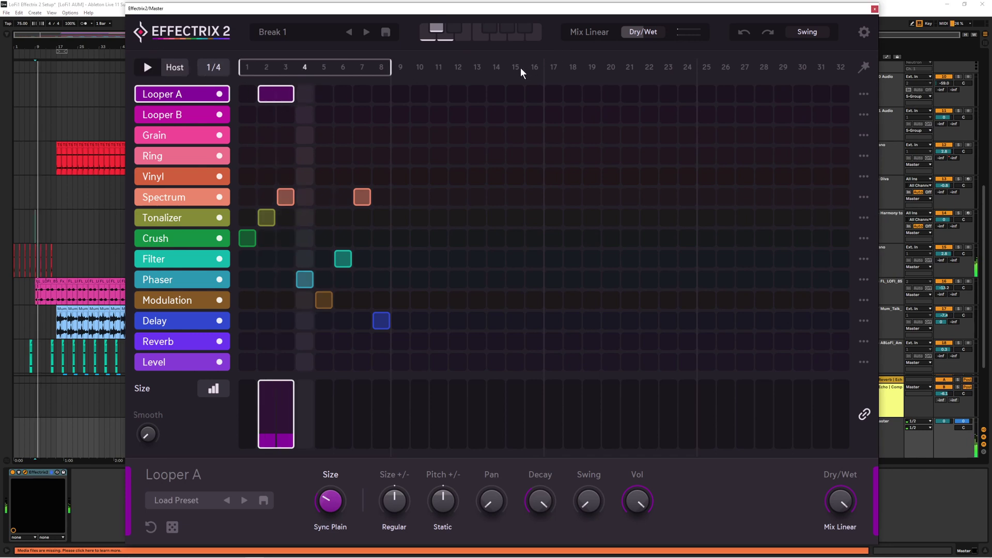
{"action": "left_click", "coordinate": [222, 64]}
{"action": "left_click", "coordinate": [225, 126]}
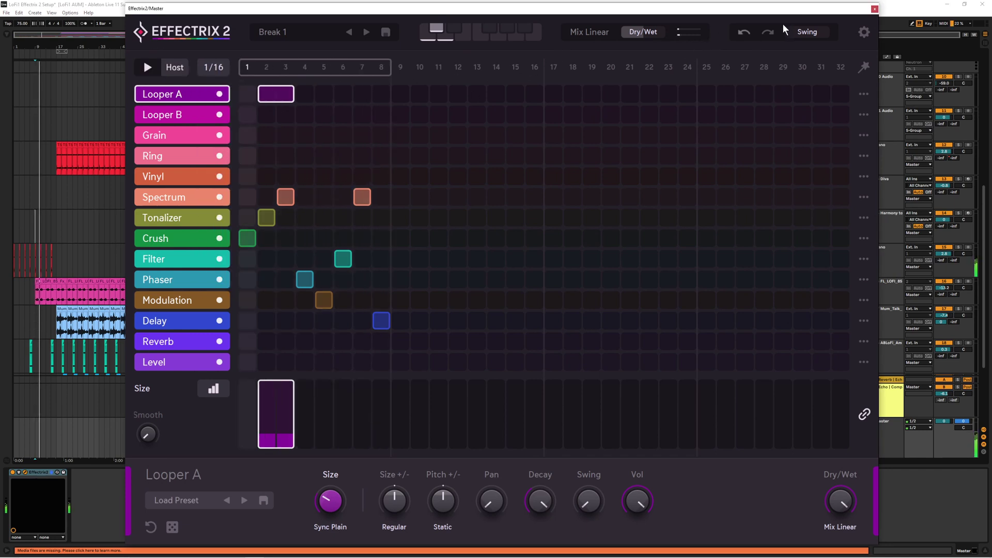
{"action": "mouse_move", "coordinate": [666, 32]}
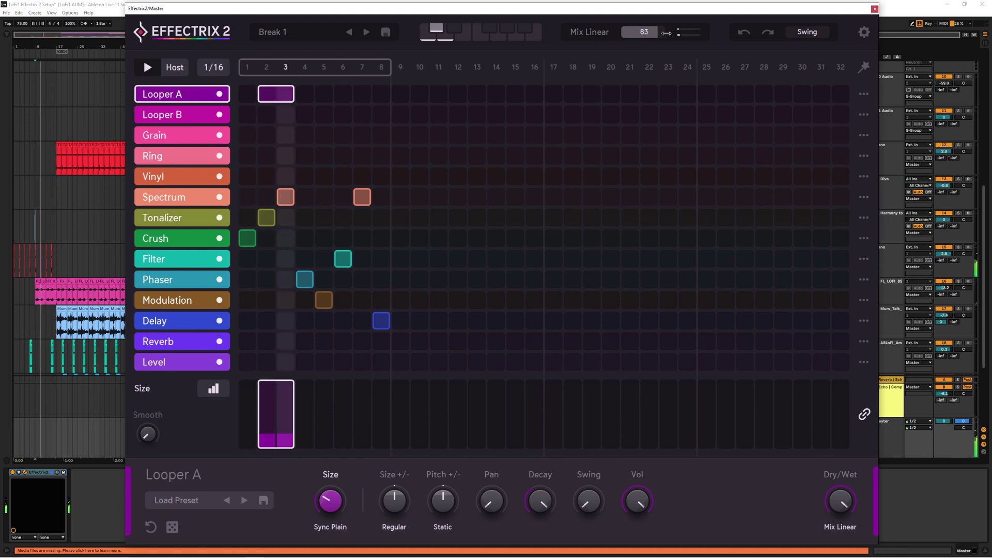
{"action": "left_click", "coordinate": [204, 67]}
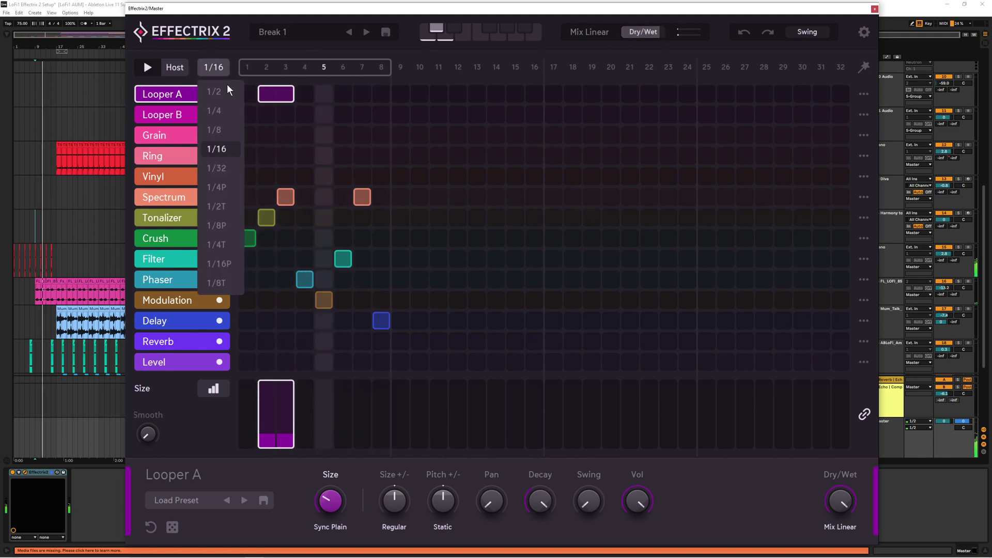
{"action": "left_click", "coordinate": [222, 109]}
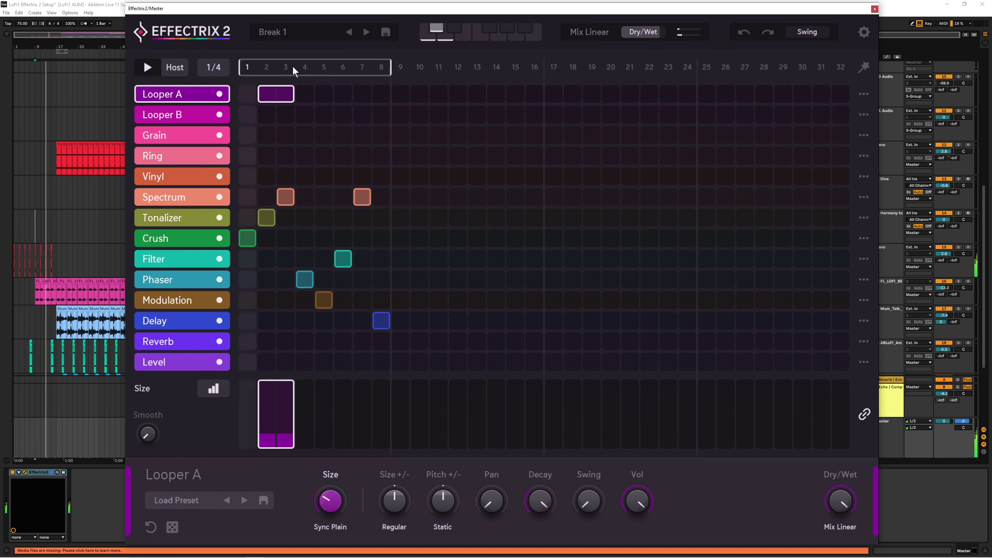
Move the loop to steps 9–16, draw a Tonalizer block over steps 12–15, and trial shorter loop ranges
{"action": "left_click_drag", "start_coordinate": [293, 66], "coordinate": [446, 66]}
{"action": "left_click_drag", "start_coordinate": [458, 218], "coordinate": [523, 216]}
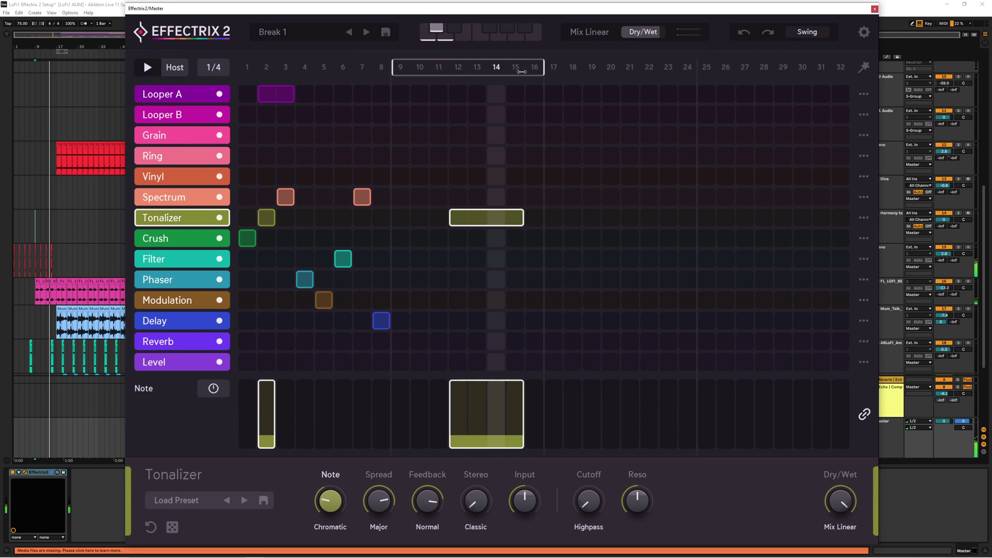
{"action": "left_click_drag", "start_coordinate": [522, 71], "coordinate": [511, 68]}
{"action": "mouse_move", "coordinate": [399, 66]}
{"action": "left_mouse_down"}
{"action": "mouse_move", "coordinate": [453, 68]}
{"action": "mouse_move", "coordinate": [393, 67]}
{"action": "left_mouse_up"}
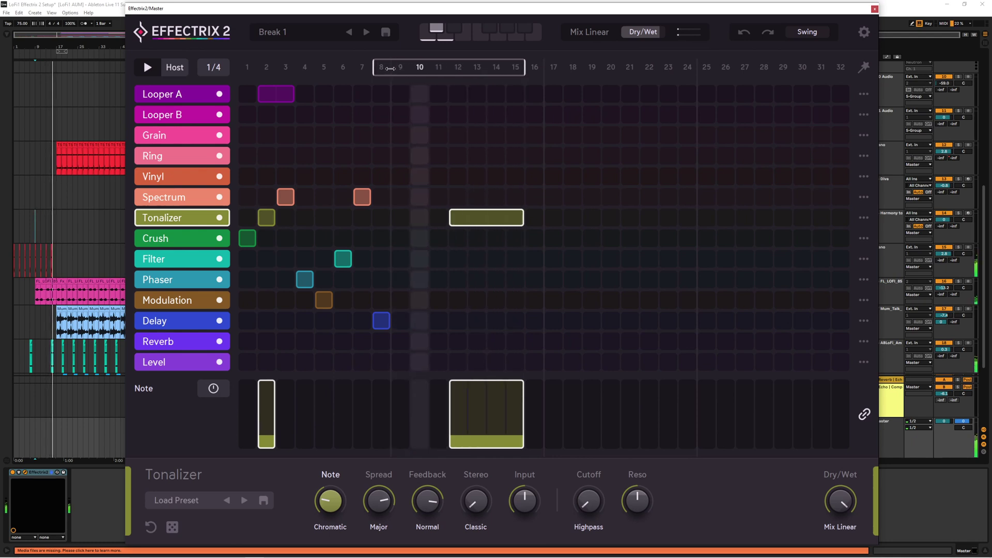
{"action": "left_click_drag", "start_coordinate": [524, 67], "coordinate": [387, 70]}
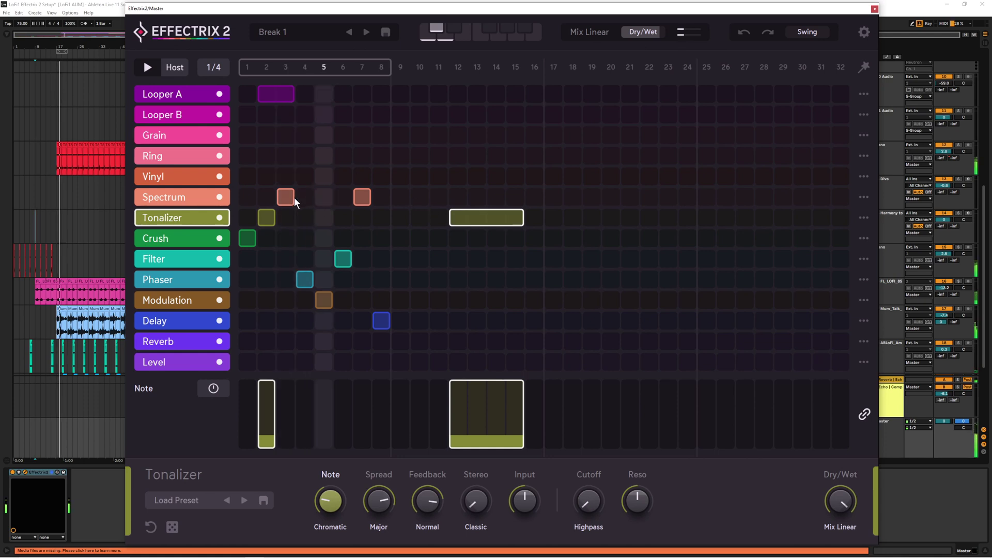
Remove the Tonalizer hit at step 2 and randomize the steps 1–8 pattern three times
{"action": "left_click", "coordinate": [265, 219]}
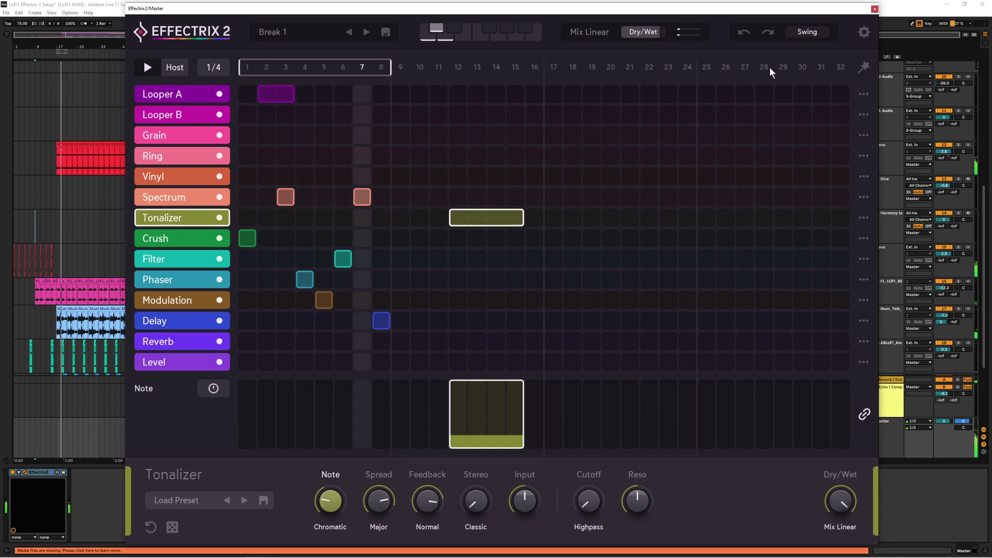
{"action": "left_click", "coordinate": [862, 69]}
{"action": "left_click", "coordinate": [818, 75]}
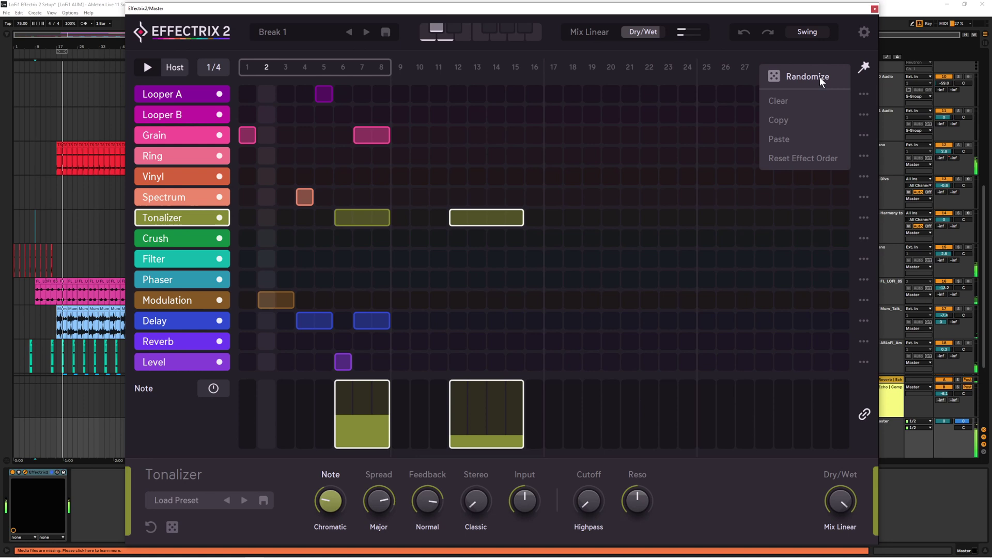
{"action": "left_click", "coordinate": [819, 78]}
{"action": "left_click", "coordinate": [818, 78]}
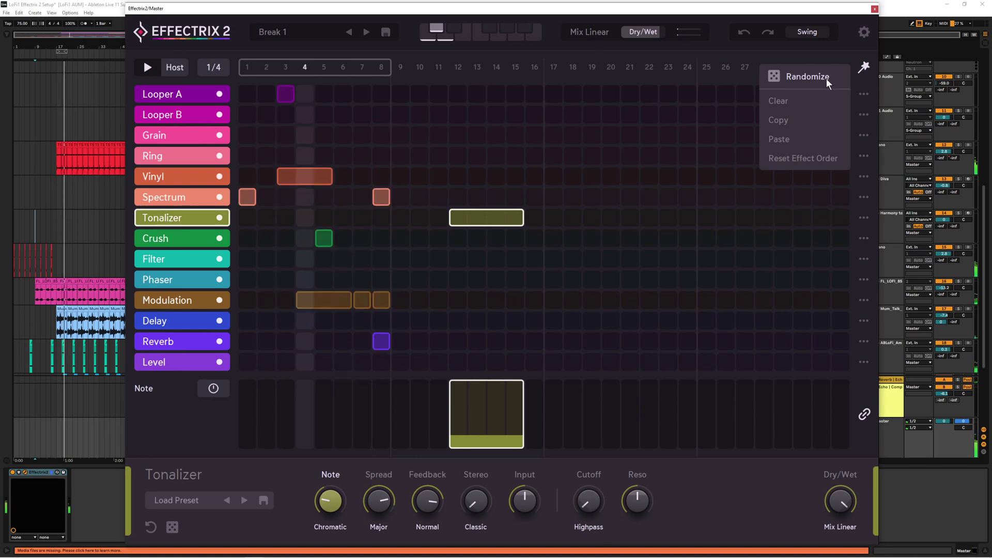
{"action": "left_click", "coordinate": [863, 35]}
Try the Gentle randomize strength, switch back to Extreme, and close the Settings dialog
{"action": "left_click", "coordinate": [399, 309]}
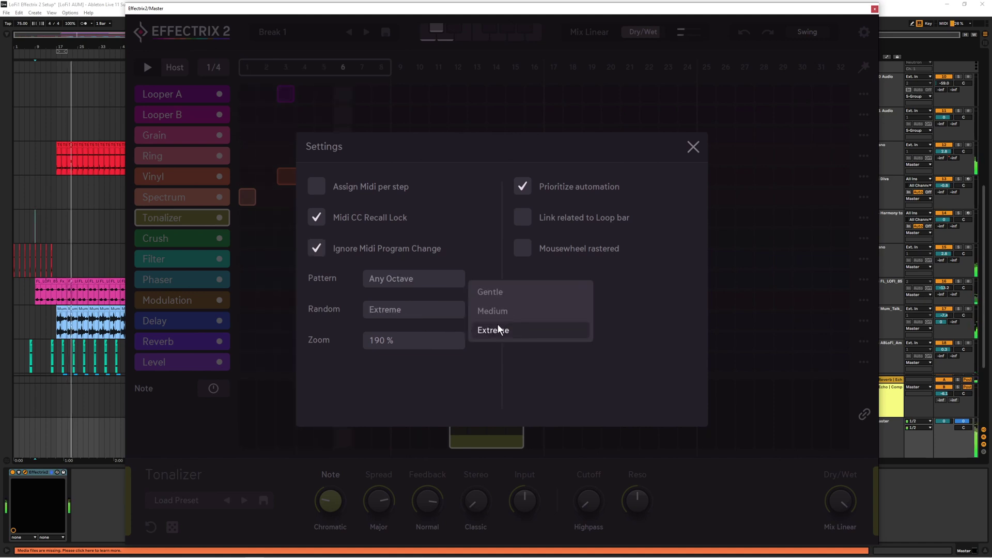
{"action": "left_click", "coordinate": [492, 295]}
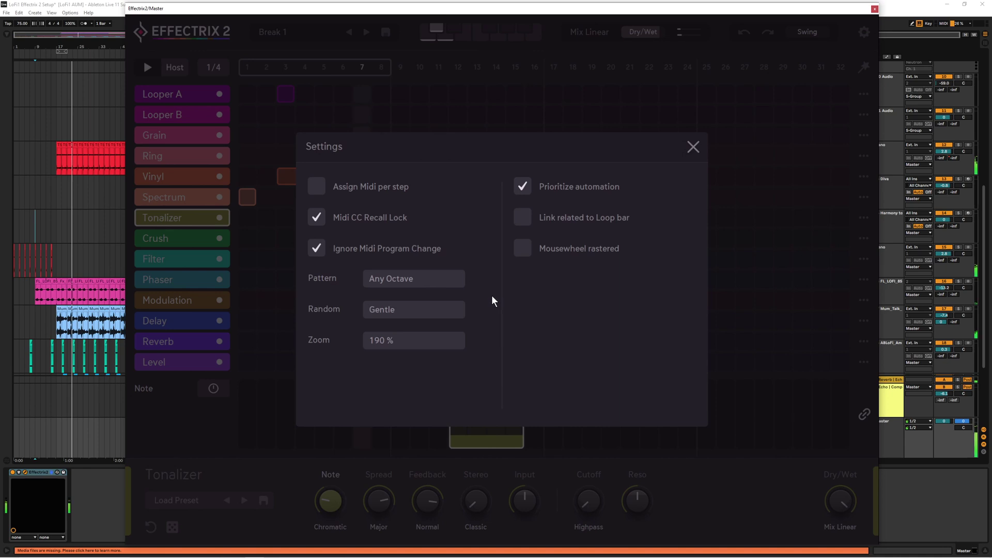
{"action": "left_click", "coordinate": [397, 311]}
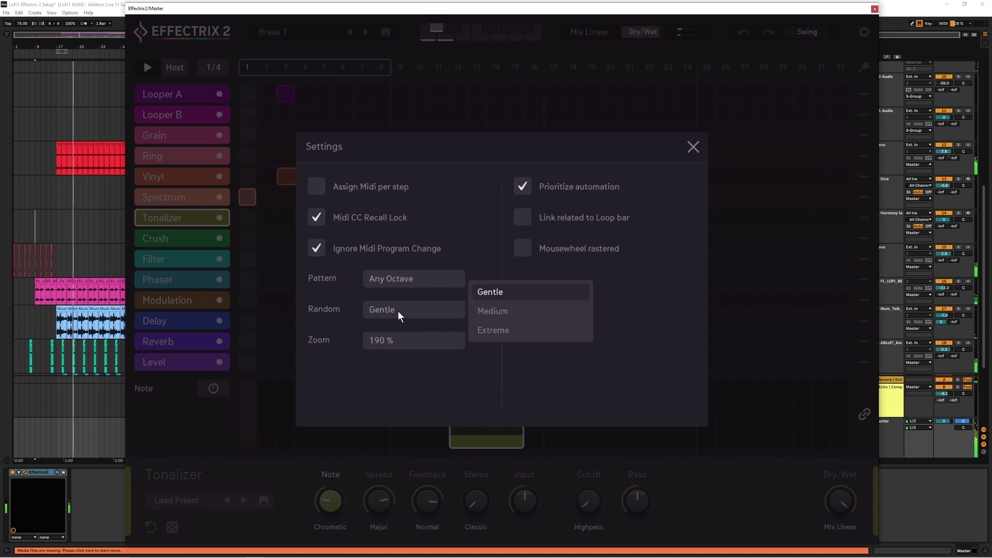
{"action": "left_click", "coordinate": [501, 331]}
{"action": "left_click", "coordinate": [693, 147]}
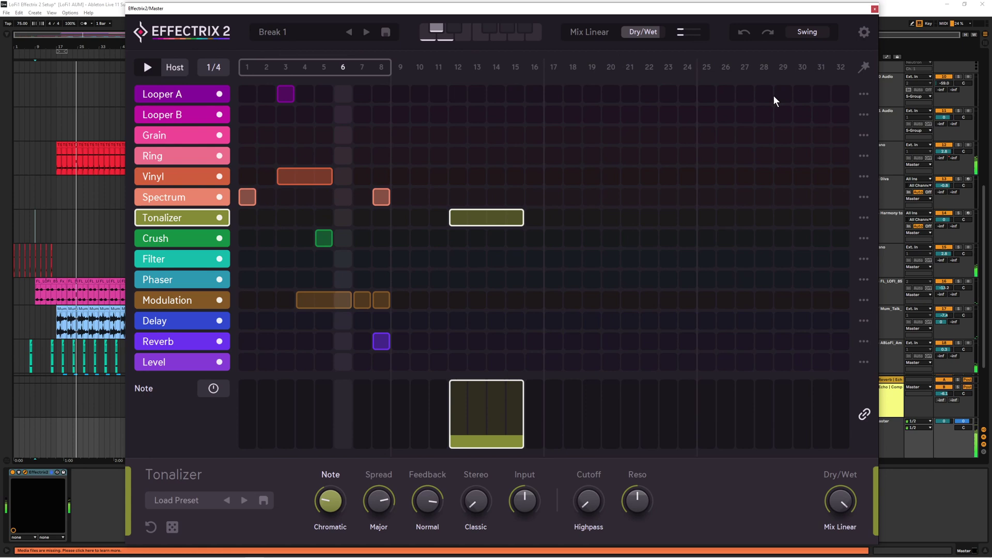
Randomize the eight-step pattern twice from the pattern options
{"action": "left_click", "coordinate": [857, 63]}
{"action": "left_click", "coordinate": [796, 83]}
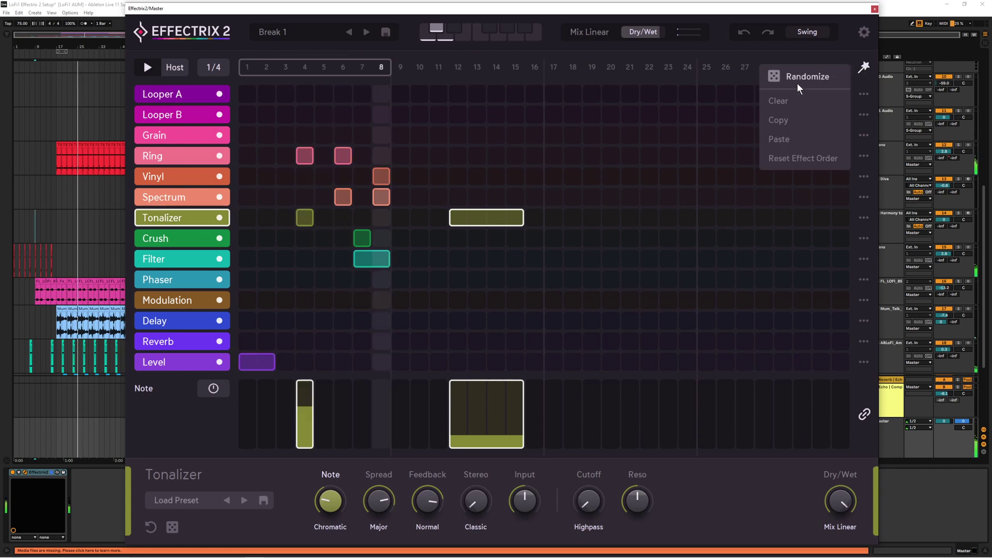
{"action": "left_click", "coordinate": [796, 82]}
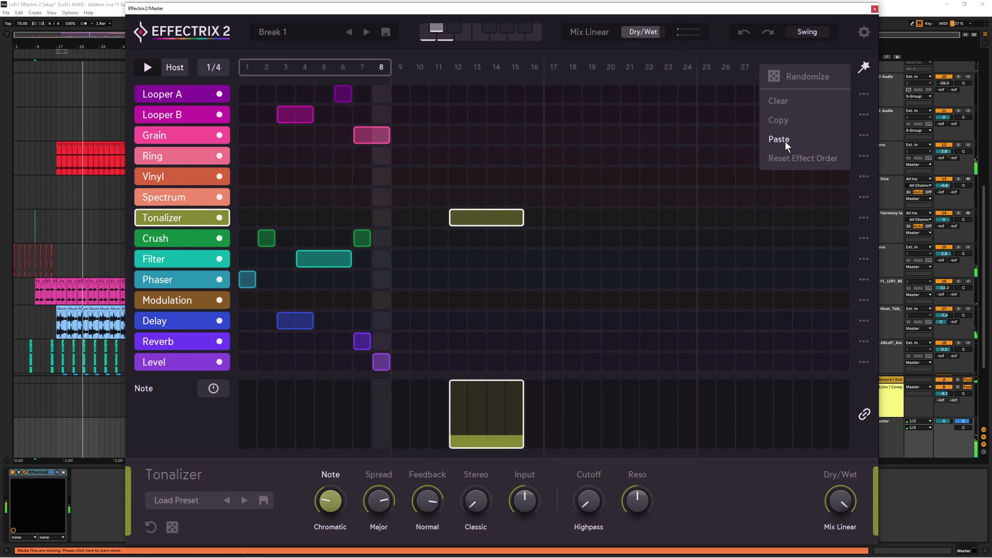
{"action": "left_click", "coordinate": [346, 71]}
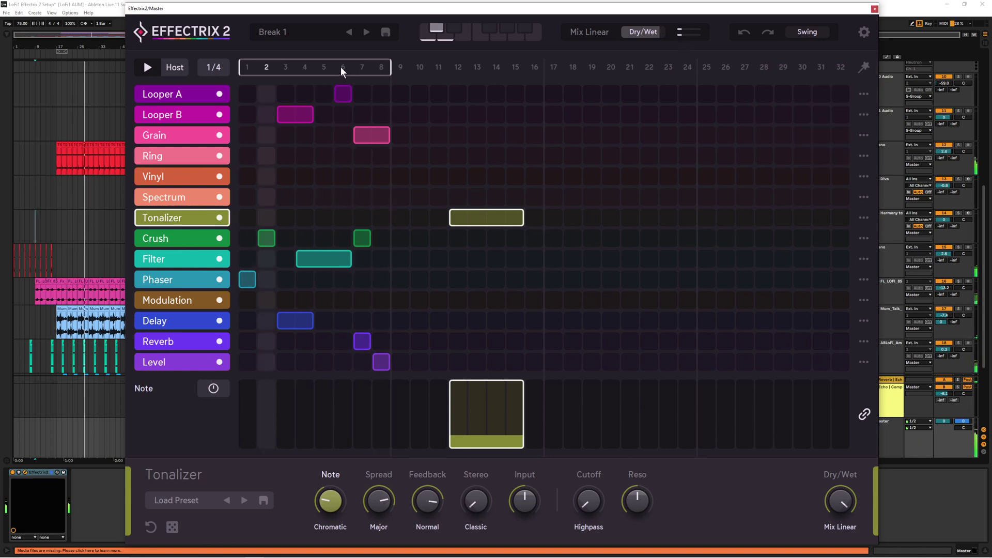
Copy the eight-step pattern and paste it into steps 9–16 and steps 17–24
{"action": "left_click", "coordinate": [863, 66]}
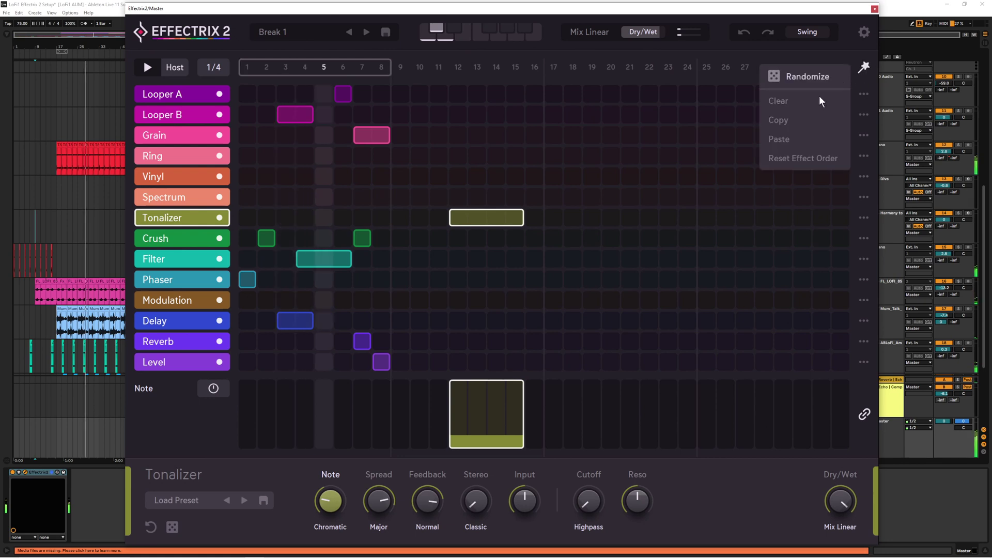
{"action": "left_click", "coordinate": [783, 120]}
{"action": "left_click_drag", "start_coordinate": [345, 73], "coordinate": [456, 75]}
{"action": "left_click", "coordinate": [864, 65]}
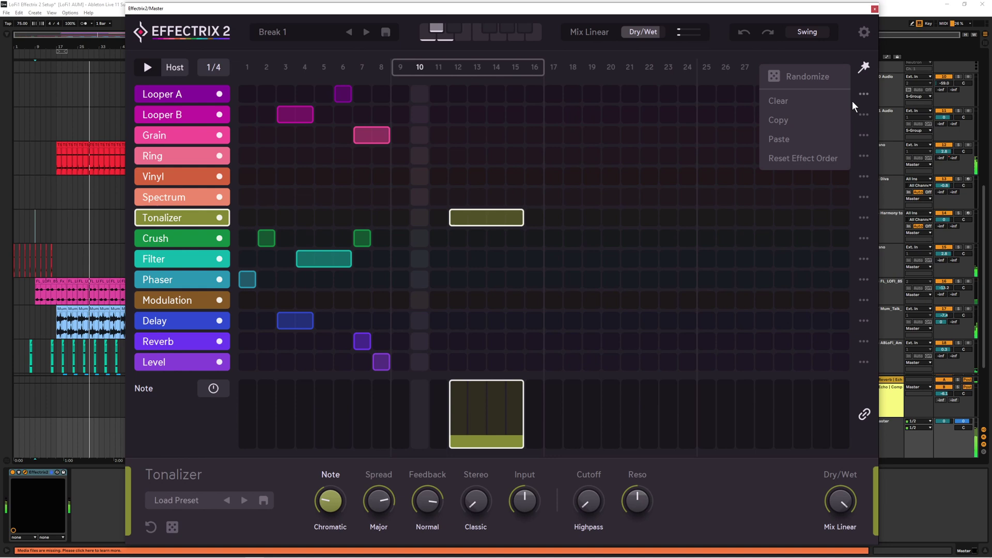
{"action": "left_click", "coordinate": [800, 137]}
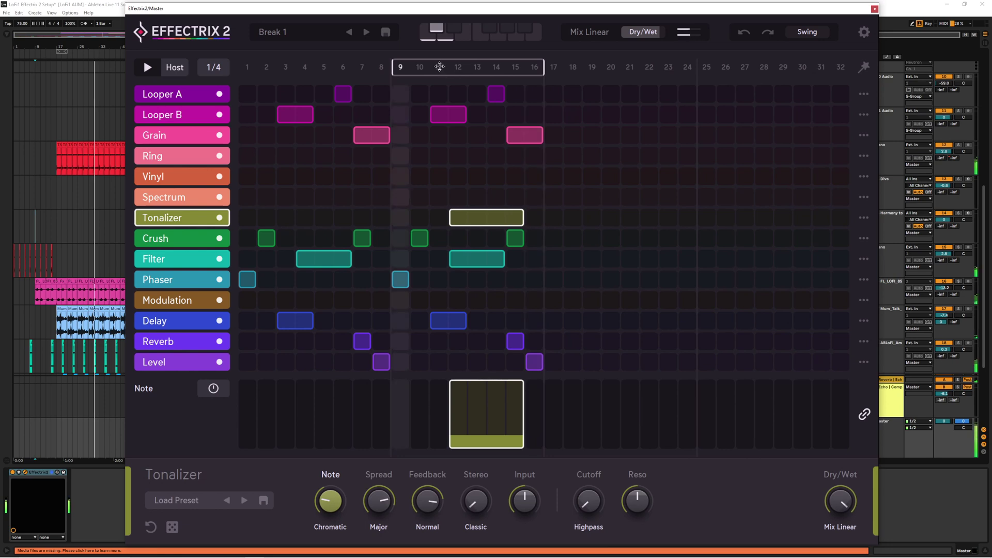
{"action": "left_click_drag", "start_coordinate": [441, 66], "coordinate": [276, 67]}
{"action": "key", "text": "ctrl+v"}
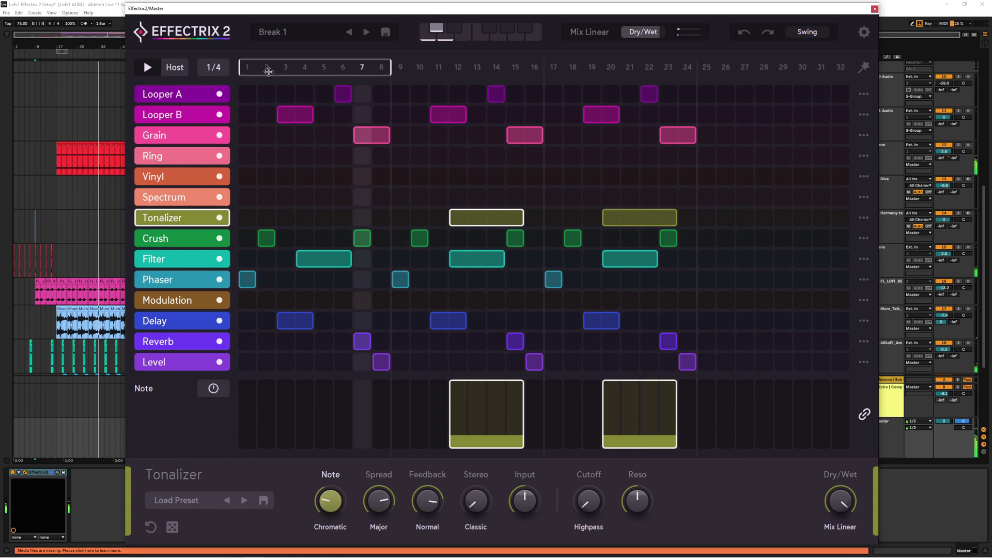
{"action": "left_click", "coordinate": [864, 67]}
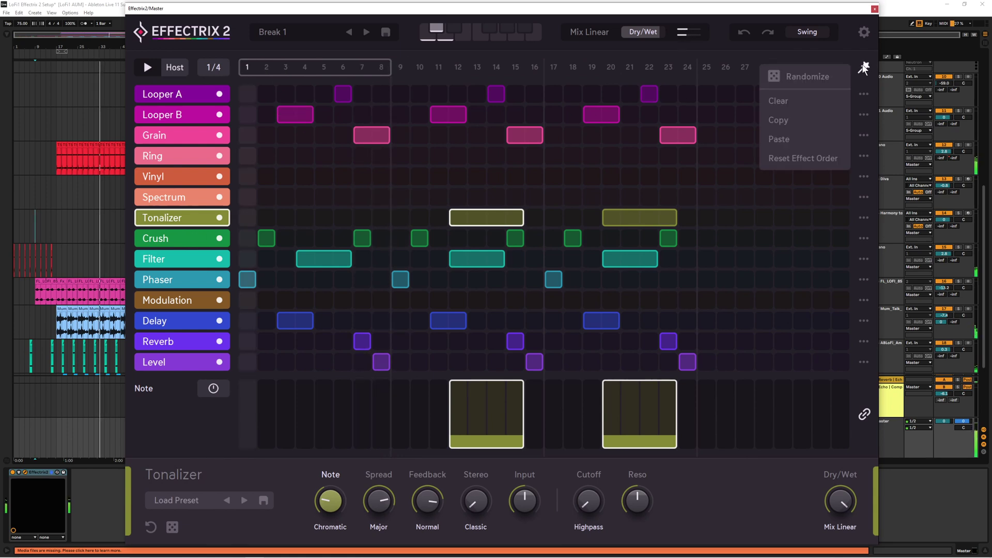
{"action": "left_click", "coordinate": [803, 158]}
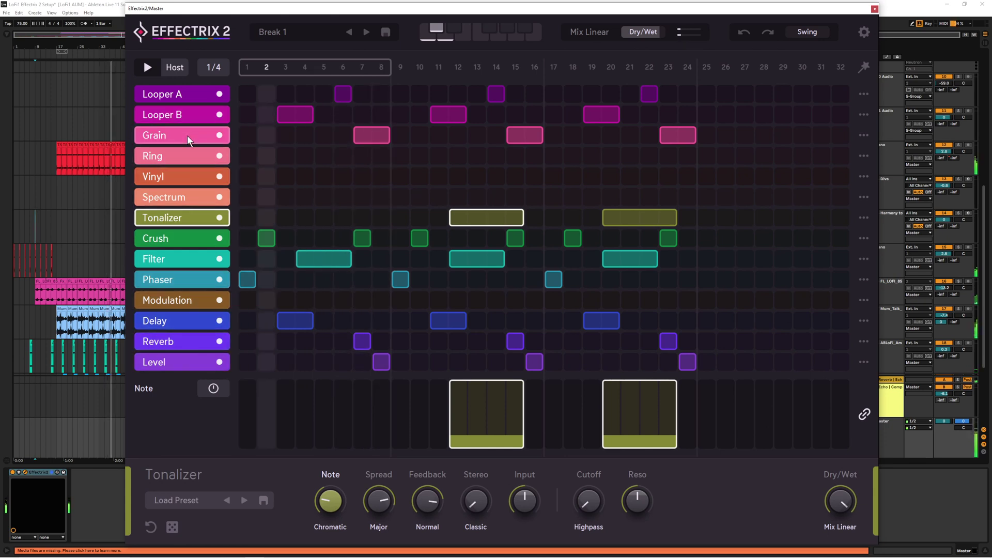
Reorder the Ring, Crush, Looper B, Level and Looper A rows, then draw Modulation over steps 5–8
{"action": "left_click_drag", "start_coordinate": [178, 153], "coordinate": [178, 192]}
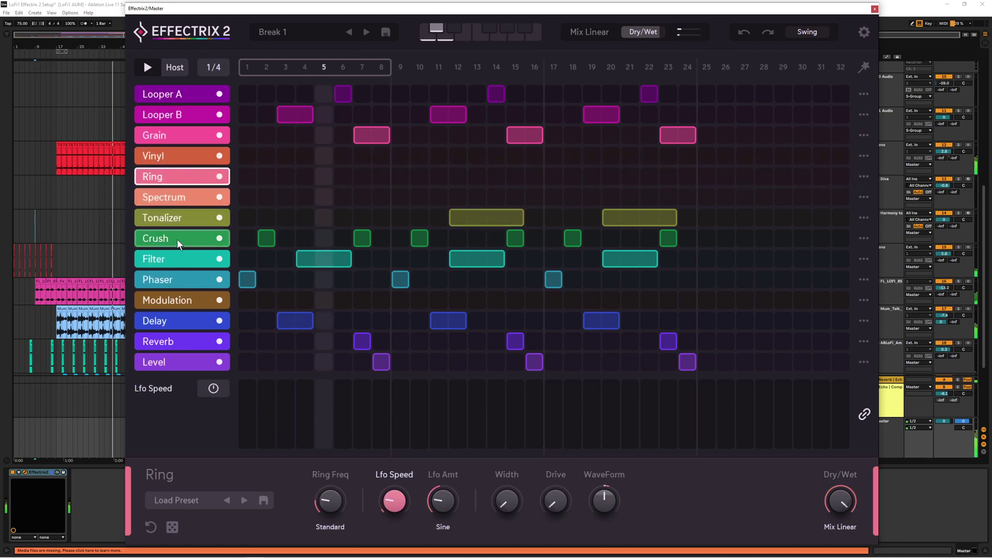
{"action": "left_click_drag", "start_coordinate": [177, 240], "coordinate": [177, 286]}
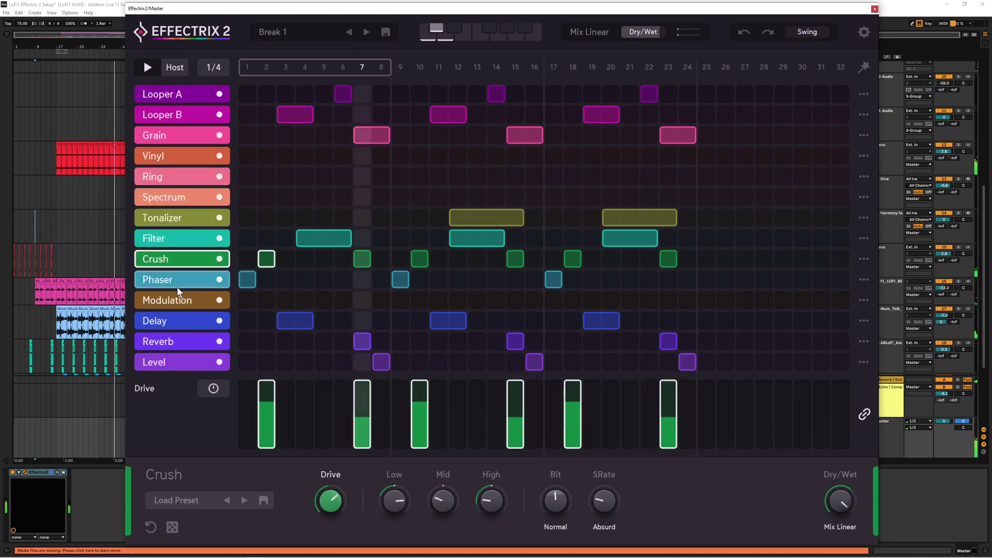
{"action": "left_click_drag", "start_coordinate": [178, 115], "coordinate": [178, 166]}
{"action": "left_click_drag", "start_coordinate": [182, 362], "coordinate": [182, 343]}
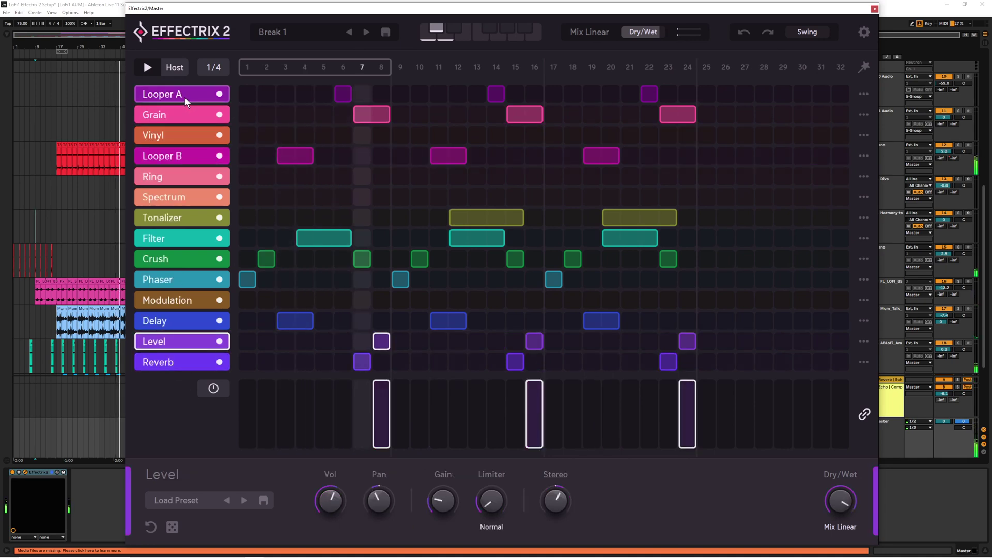
{"action": "left_click_drag", "start_coordinate": [184, 97], "coordinate": [172, 309]}
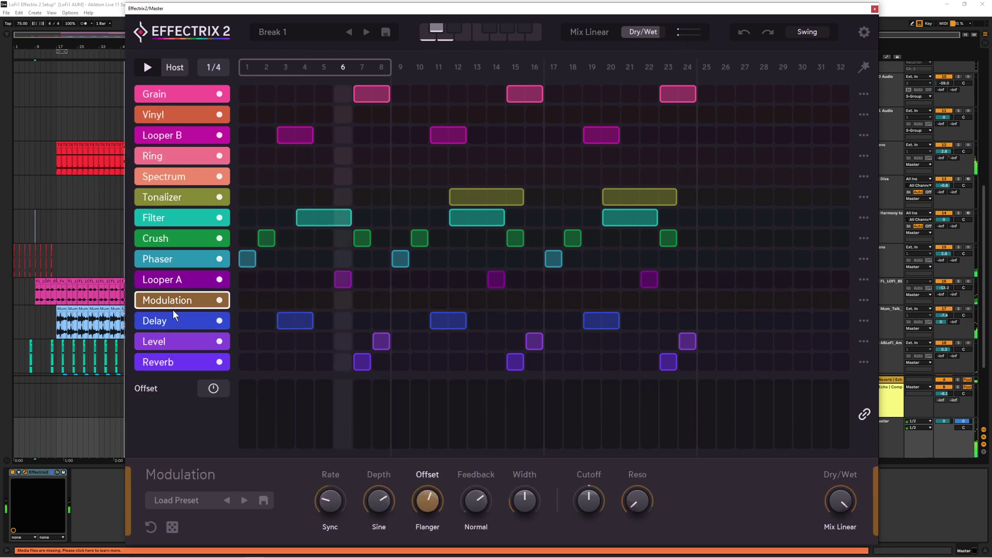
{"action": "left_click_drag", "start_coordinate": [324, 300], "coordinate": [386, 304]}
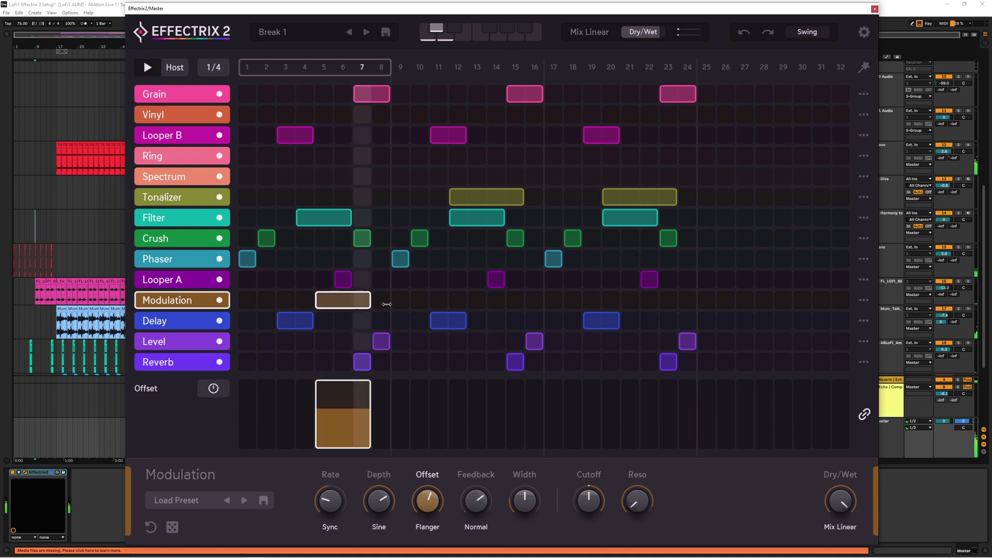
Reset the effect rows to default order and trim the Modulation block to steps 7–8
{"action": "left_click", "coordinate": [863, 67]}
{"action": "left_click", "coordinate": [785, 159]}
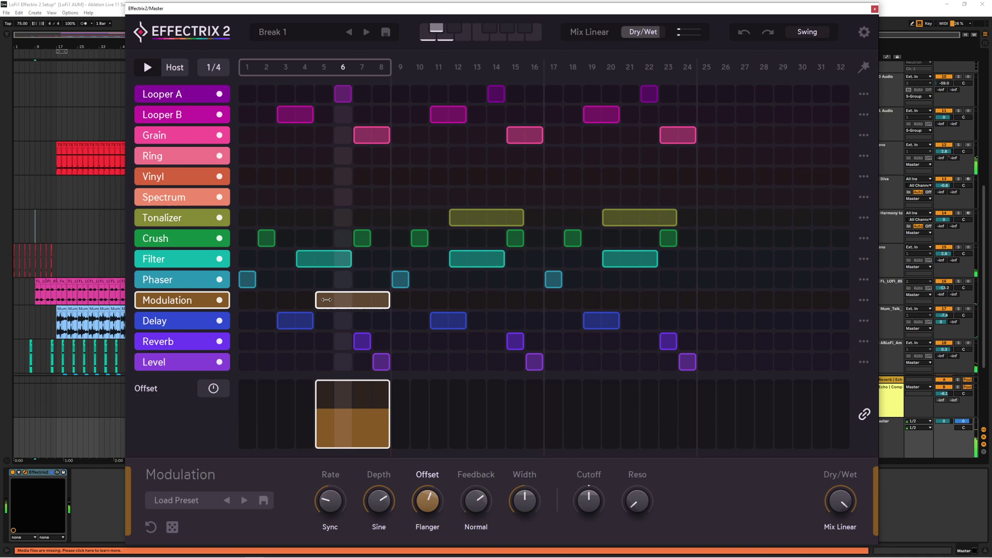
{"action": "left_click_drag", "start_coordinate": [325, 299], "coordinate": [362, 299]}
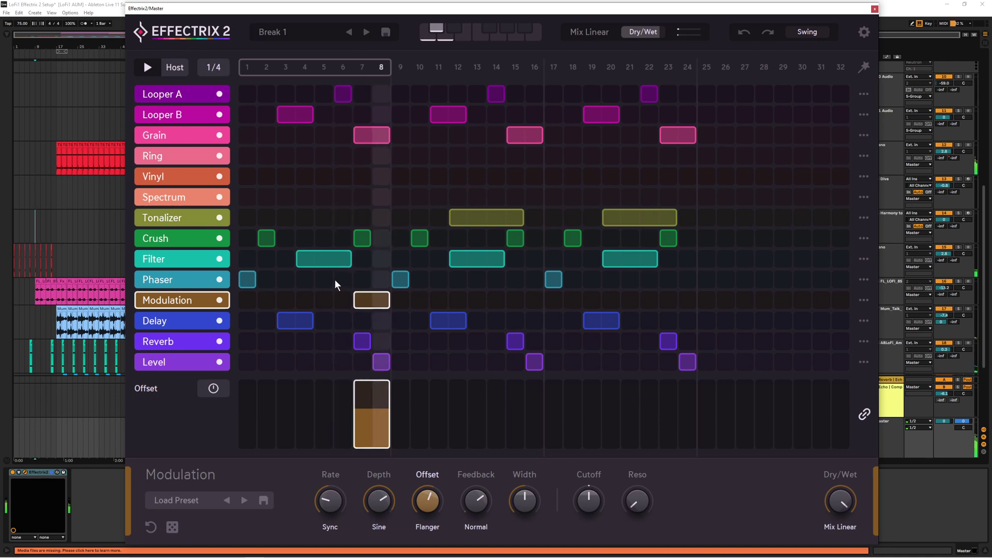
Add a Vinyl hit at step 3, Level at step 1, Reverb over 1–2, Filter and Spectrum blocks
{"action": "left_click", "coordinate": [286, 176]}
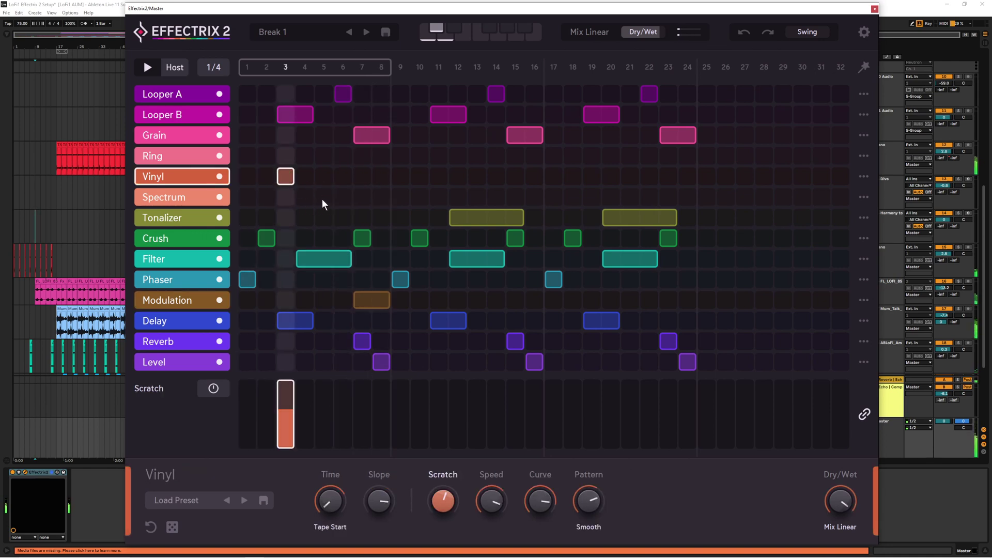
{"action": "left_click_drag", "start_coordinate": [330, 198], "coordinate": [361, 197]}
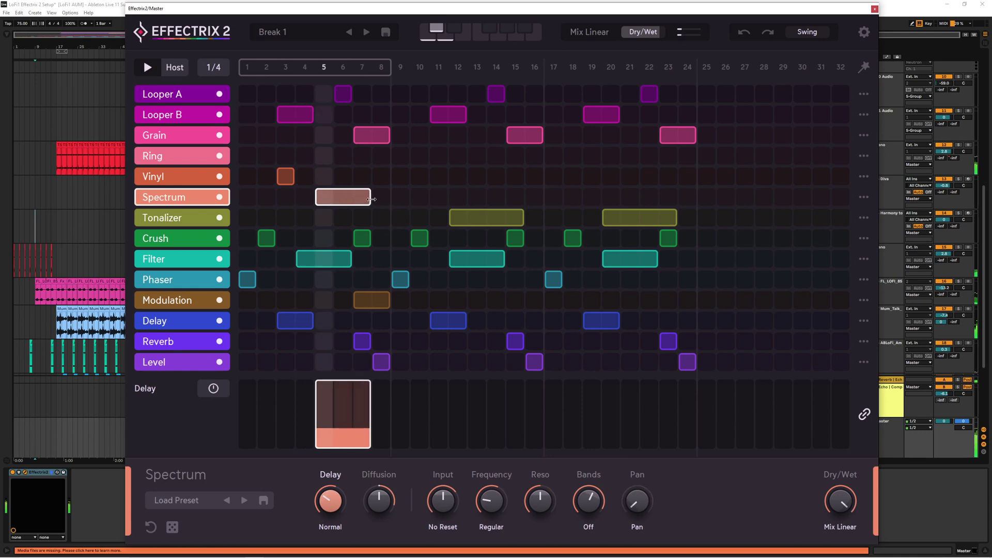
{"action": "left_click", "coordinate": [248, 361]}
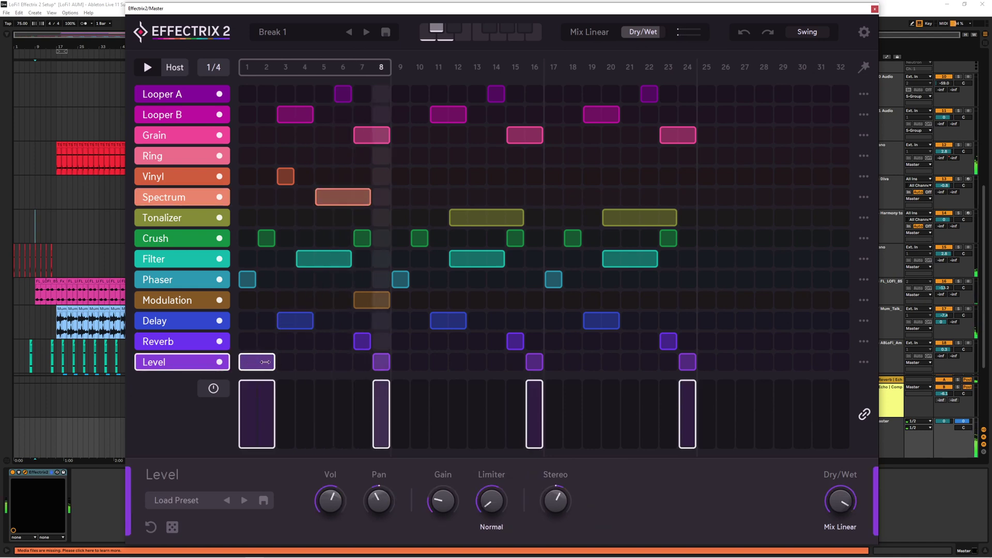
{"action": "left_click_drag", "start_coordinate": [247, 341], "coordinate": [274, 342]}
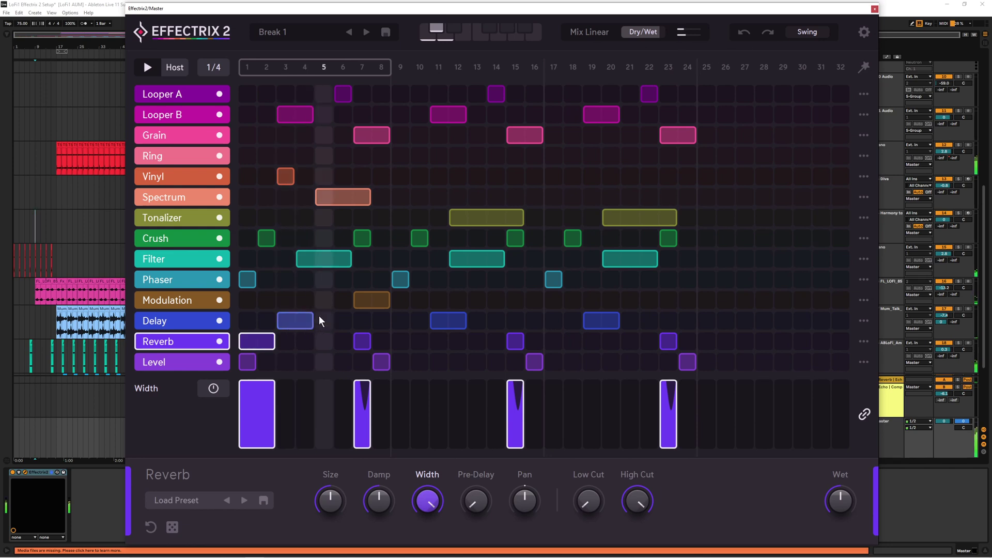
{"action": "left_click", "coordinate": [281, 259]}
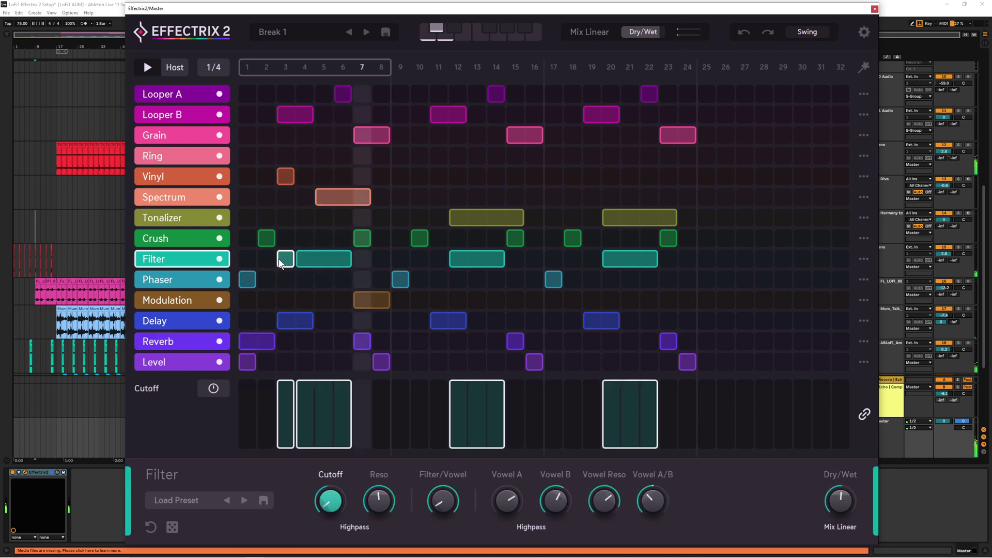
{"action": "left_click_drag", "start_coordinate": [278, 259], "coordinate": [240, 259]}
{"action": "left_click_drag", "start_coordinate": [310, 259], "coordinate": [376, 259]}
{"action": "left_click_drag", "start_coordinate": [352, 196], "coordinate": [333, 196]}
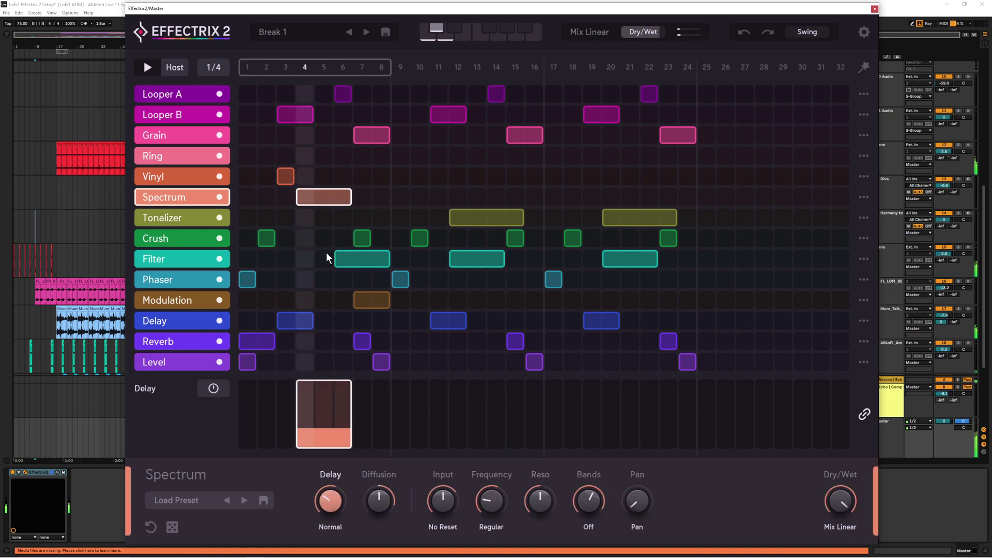
Delete the Filter, Spectrum, Grain and Looper B blocks, add a Grain hit at step 4, and move Reverb to steps 3–4
{"action": "right_click", "coordinate": [350, 259]}
{"action": "right_click", "coordinate": [307, 197]}
{"action": "right_click", "coordinate": [361, 137]}
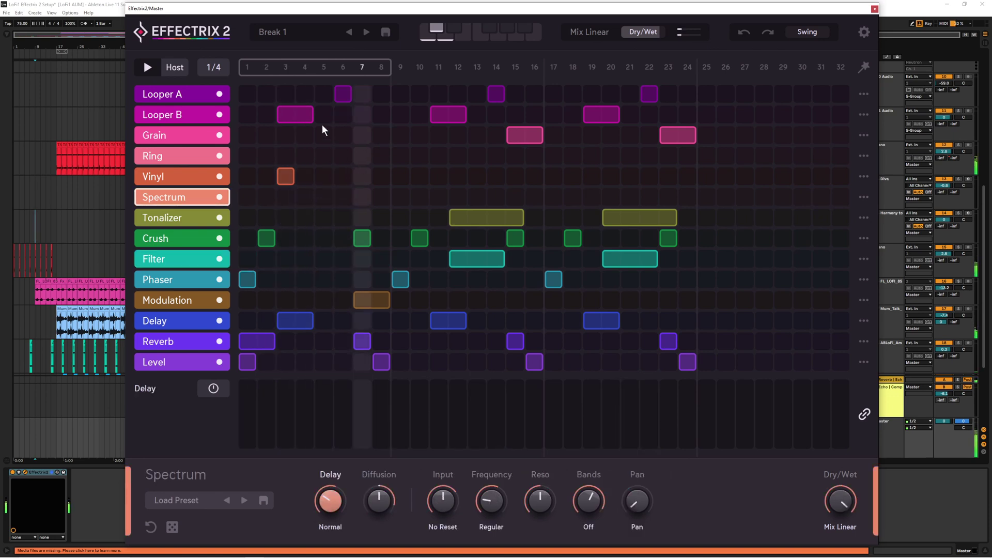
{"action": "right_click", "coordinate": [306, 114]}
{"action": "left_click", "coordinate": [305, 136]}
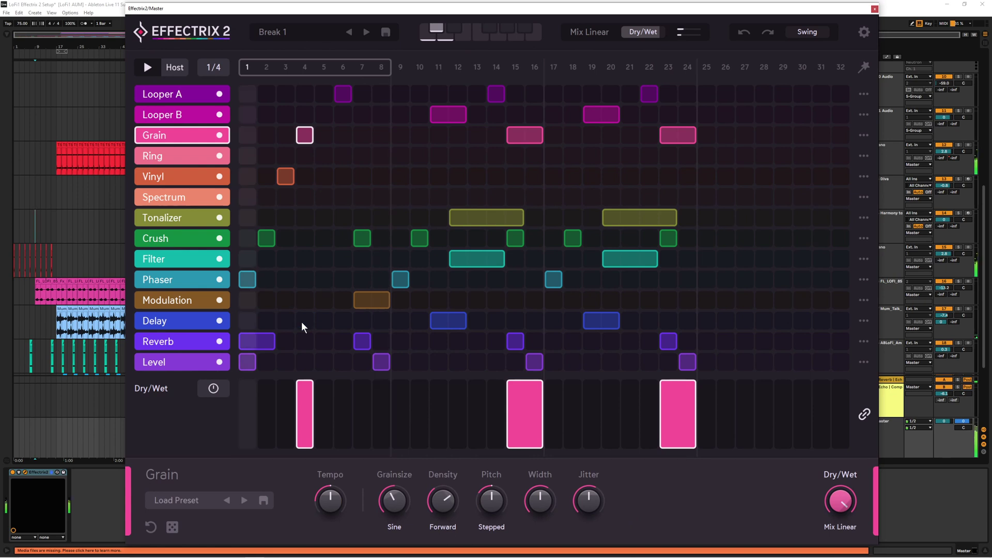
{"action": "left_click_drag", "start_coordinate": [270, 343], "coordinate": [308, 343]}
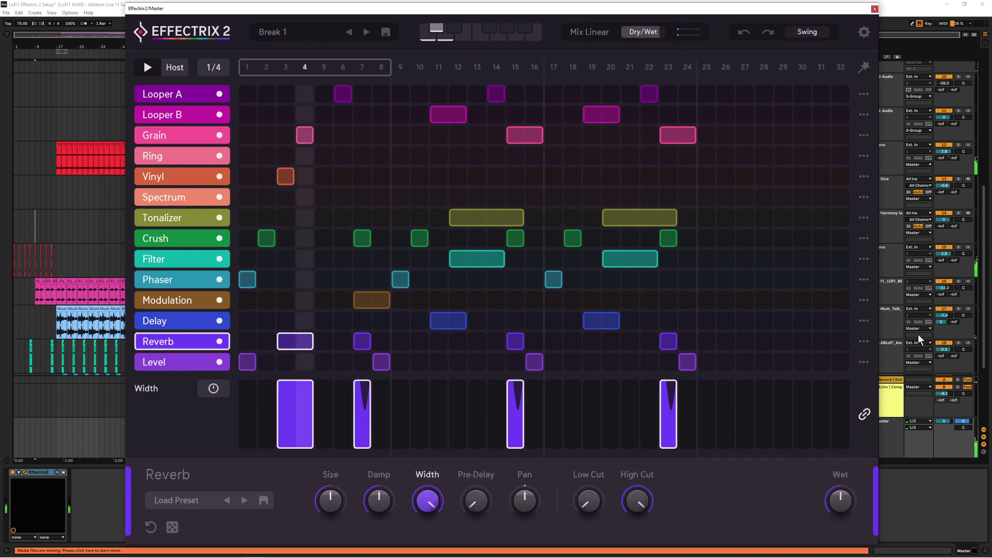
Clear the Reverb row and refill it with random blocks
{"action": "left_click", "coordinate": [862, 343]}
{"action": "left_click", "coordinate": [840, 369]}
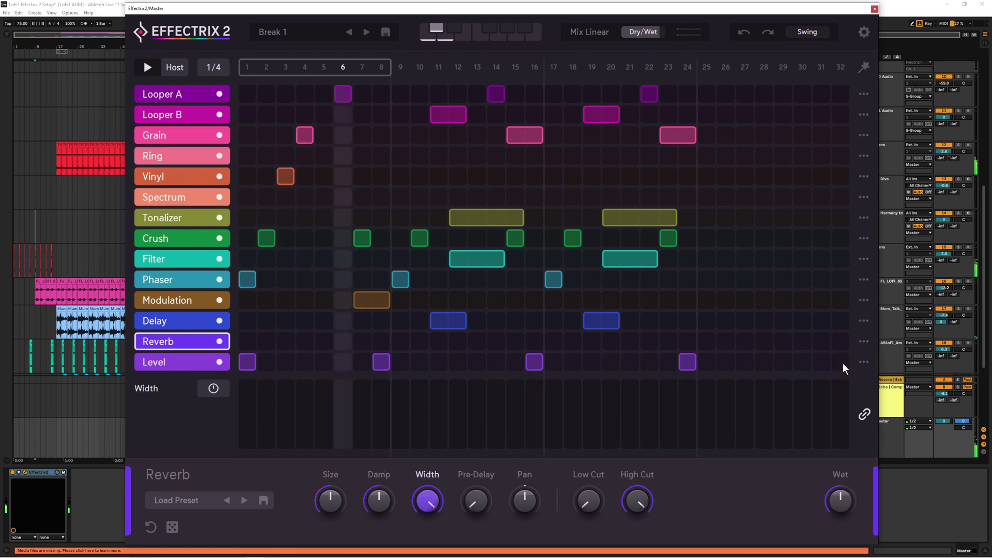
{"action": "left_click", "coordinate": [862, 342]}
{"action": "left_click", "coordinate": [832, 386]}
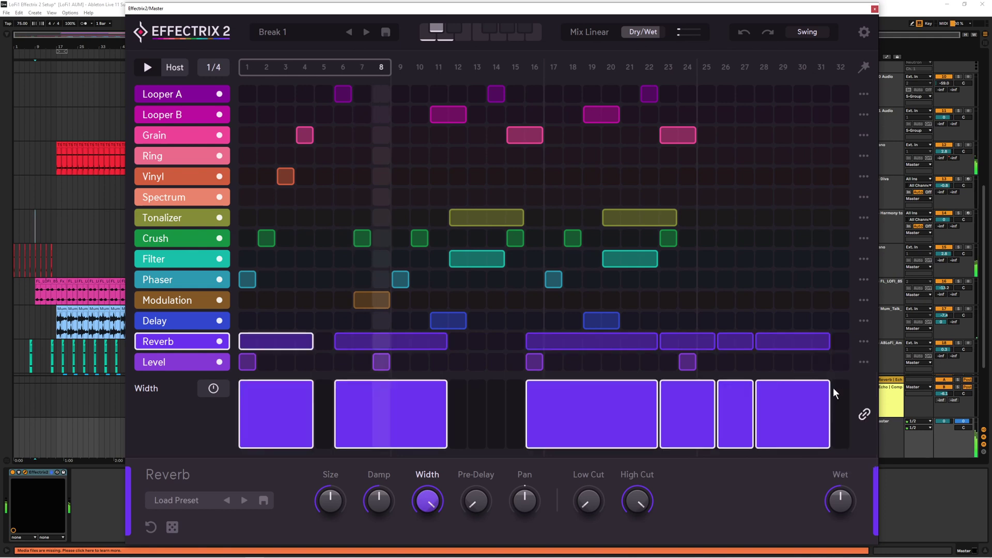
Fill Grain with 1-step, Ring and Vinyl with 2-step, Spectrum with 4-step, and Tonalizer with 8-step blocks
{"action": "left_click", "coordinate": [862, 136]}
{"action": "left_click", "coordinate": [838, 198]}
{"action": "left_click", "coordinate": [863, 156]}
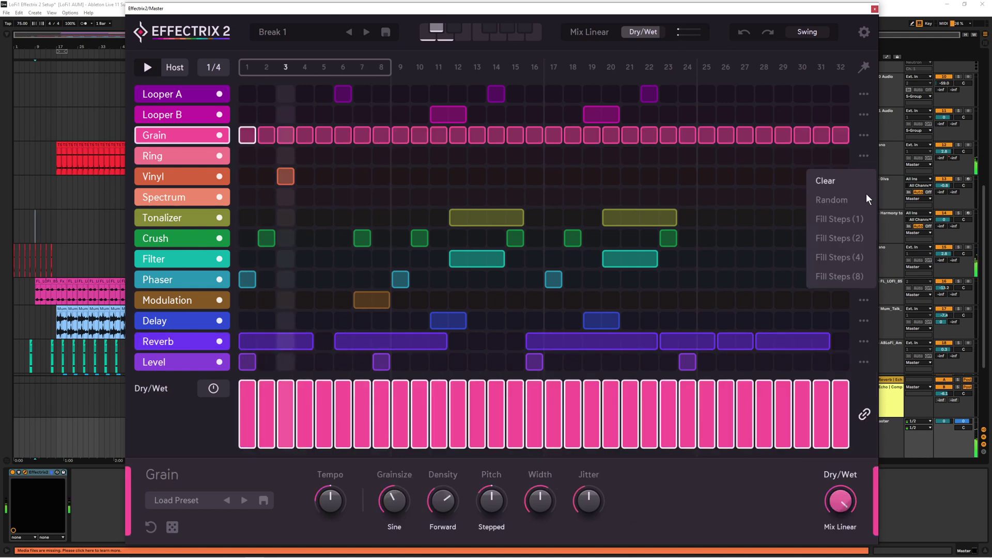
{"action": "left_click", "coordinate": [855, 239]}
{"action": "left_click", "coordinate": [863, 176]}
{"action": "left_click", "coordinate": [857, 258]}
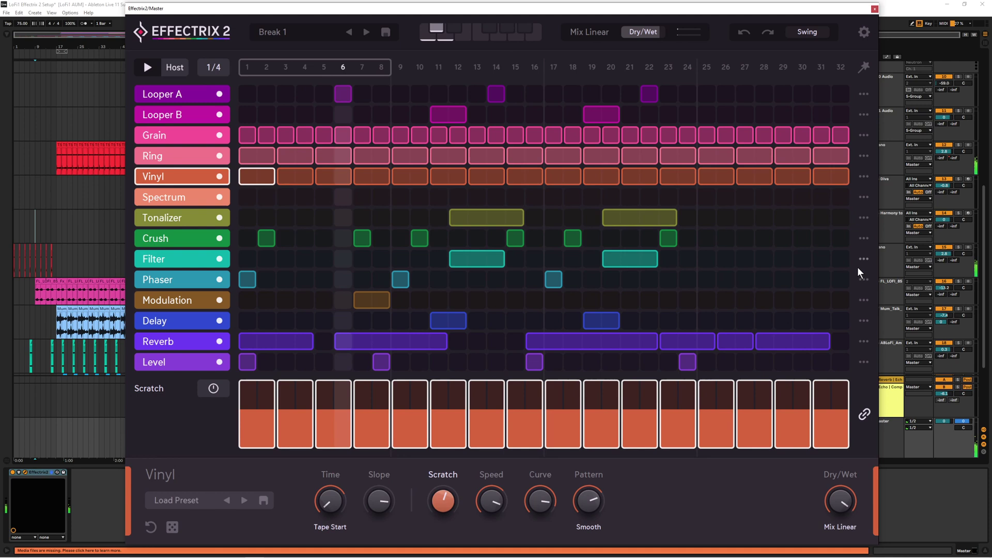
{"action": "left_click", "coordinate": [863, 197]}
{"action": "left_click", "coordinate": [836, 298]}
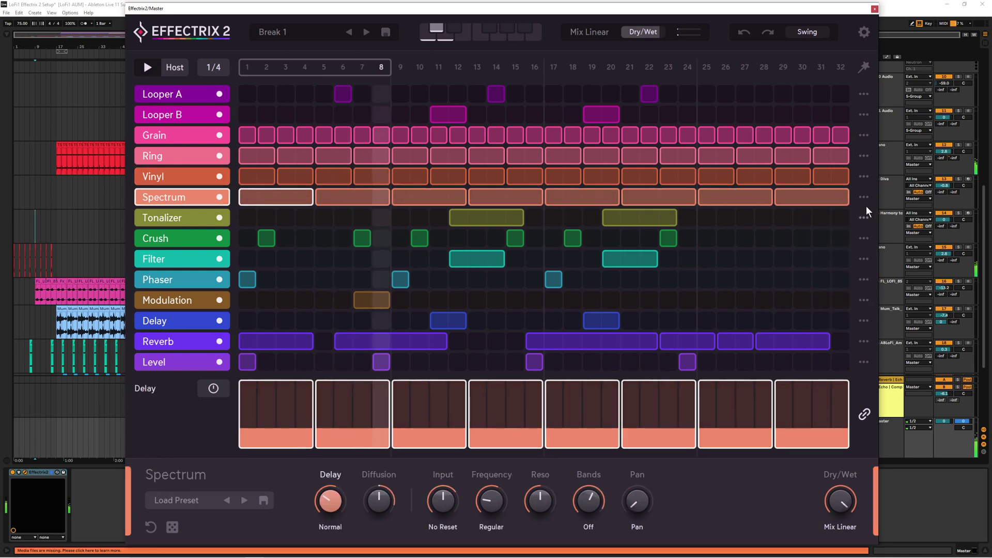
{"action": "left_click", "coordinate": [863, 217]}
{"action": "left_click", "coordinate": [852, 338]}
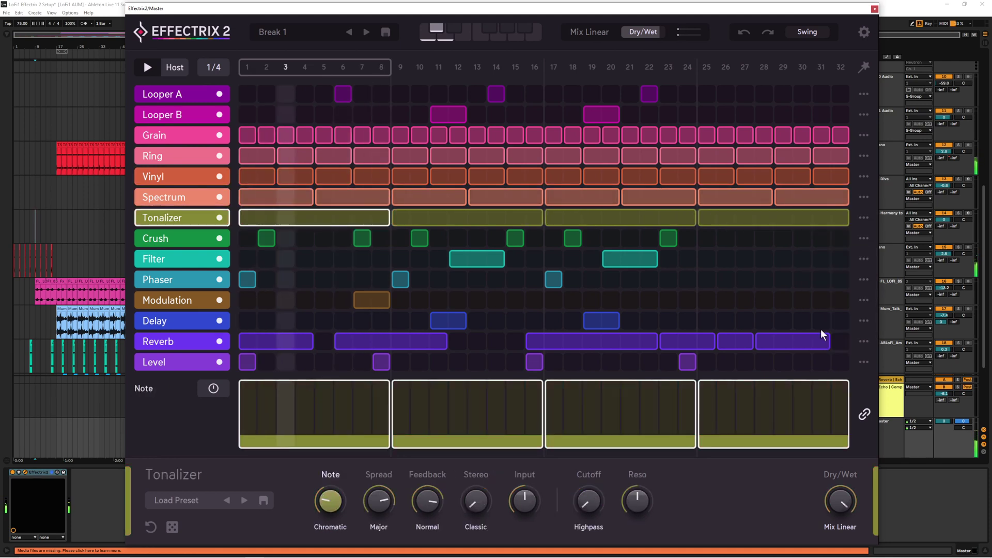